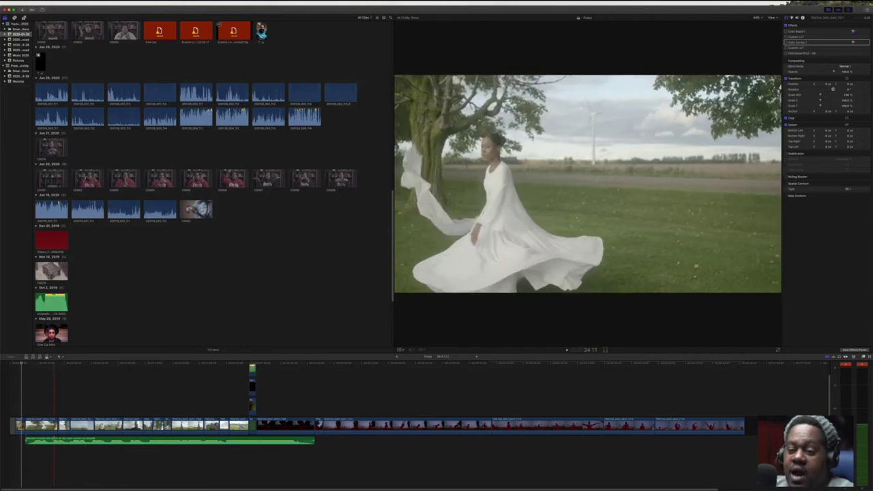
- Return to the first video clip in the timeline, the close-up of the woman's face, and select it
left_click(54, 440)
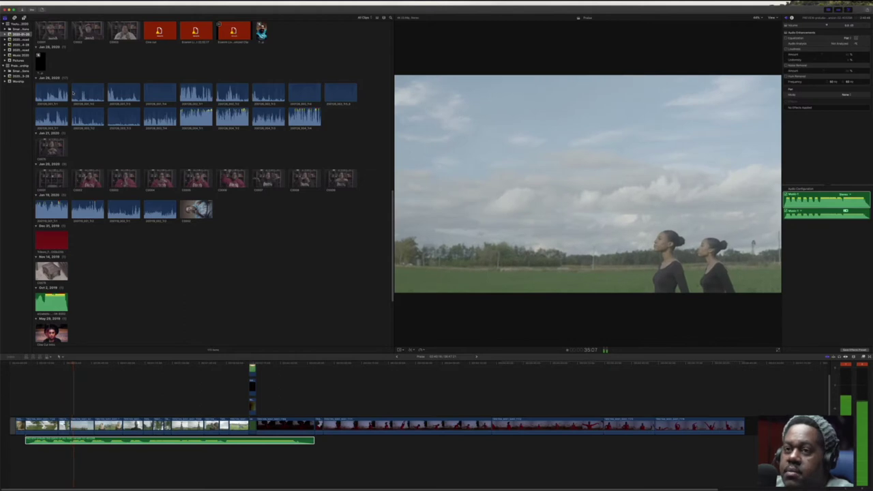
left_click(81, 373)
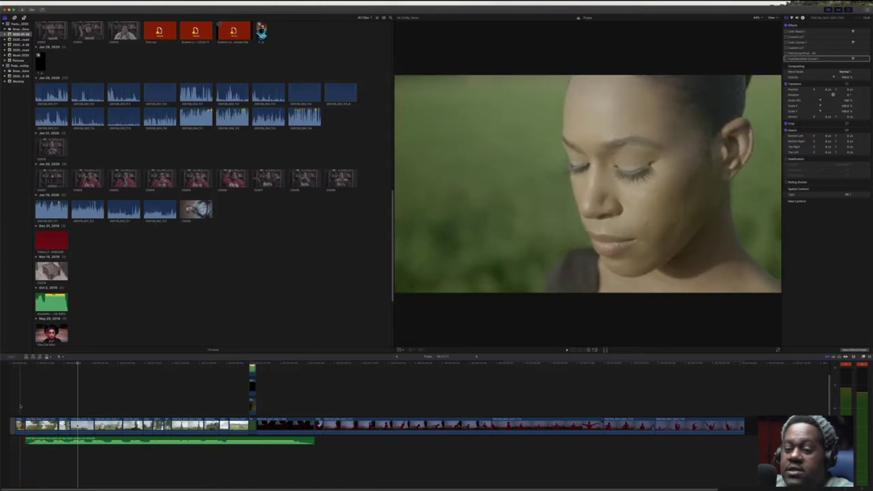
left_click(21, 424)
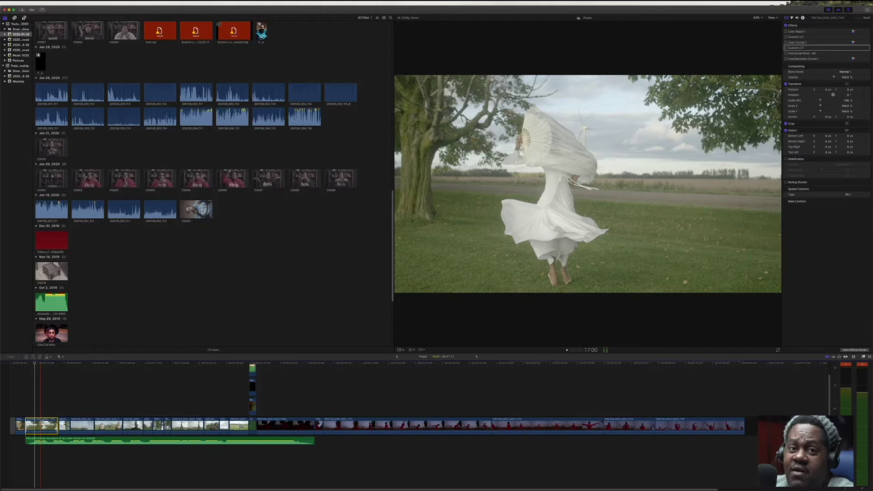
key("Up")
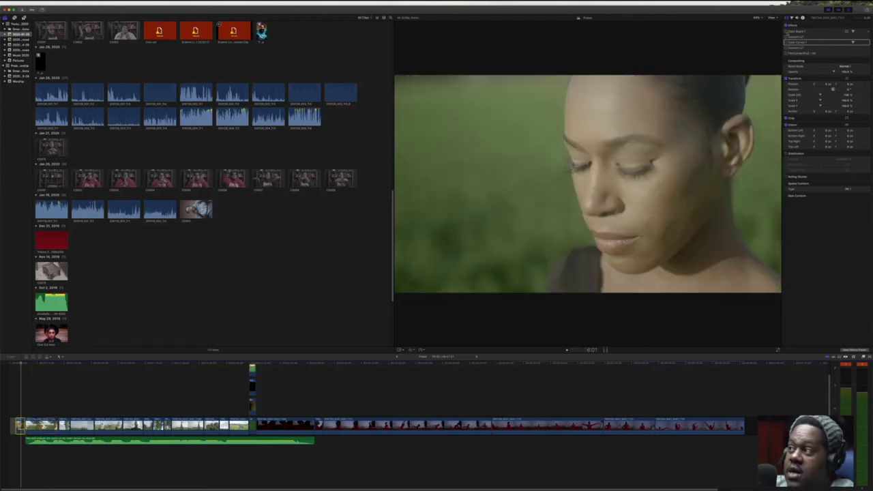
- Open the clip's Color Board 1 correction and enable it, comparing the image with the correction off and on
left_click(797, 32)
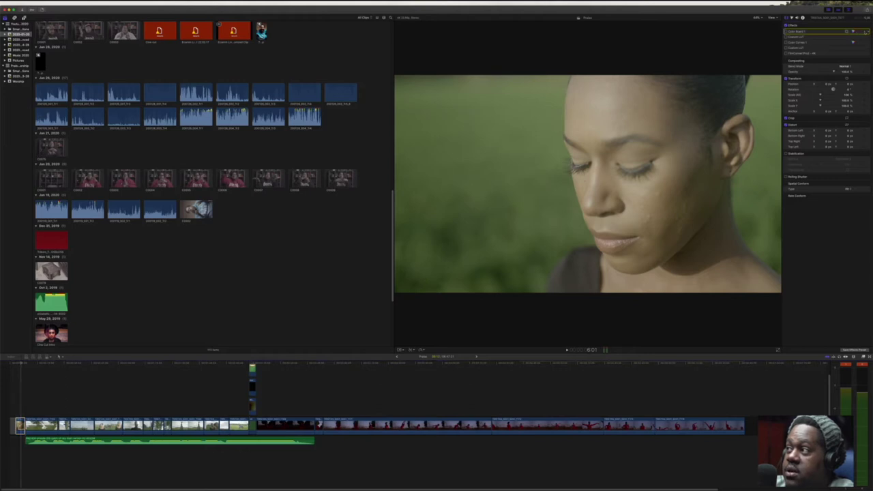
left_click(853, 31)
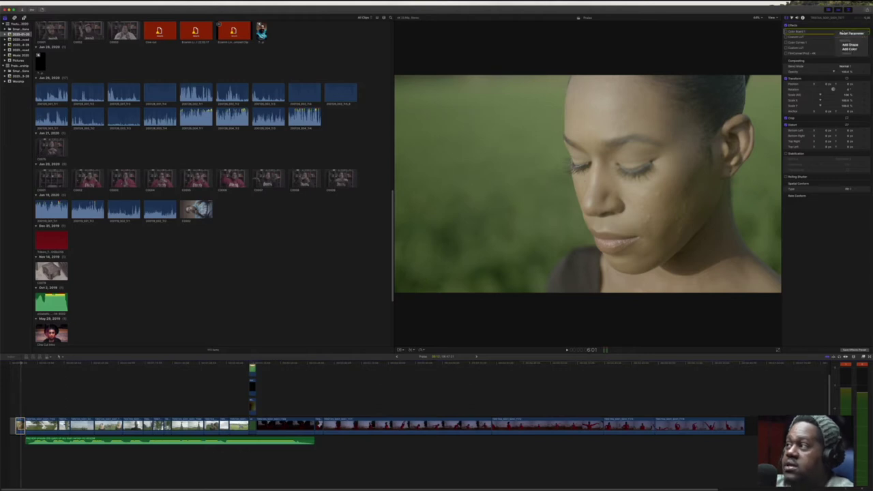
left_click(845, 33)
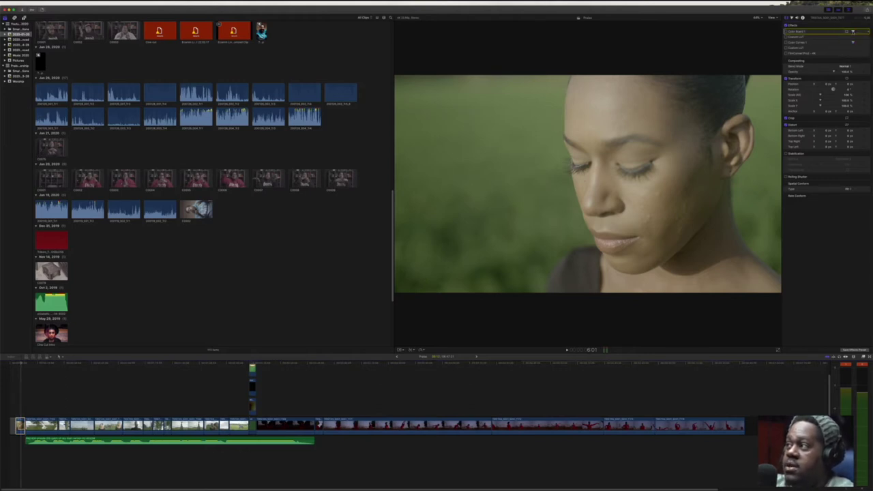
left_click(852, 32)
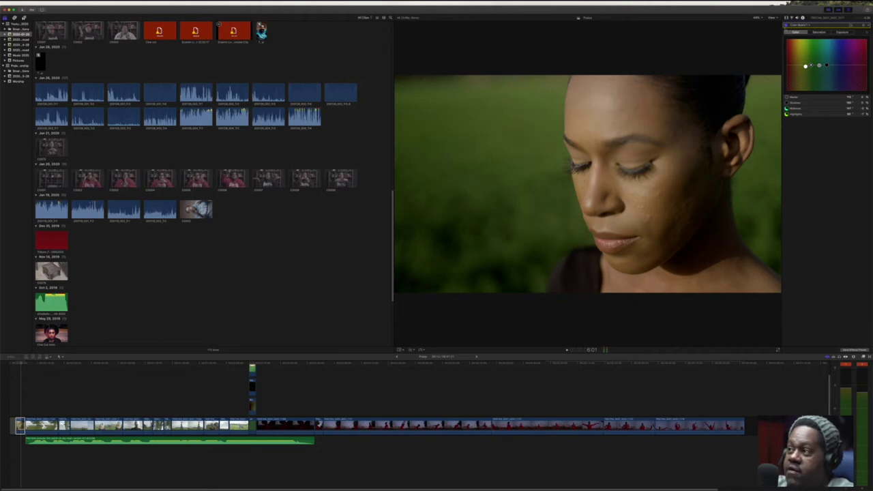
left_click(785, 25)
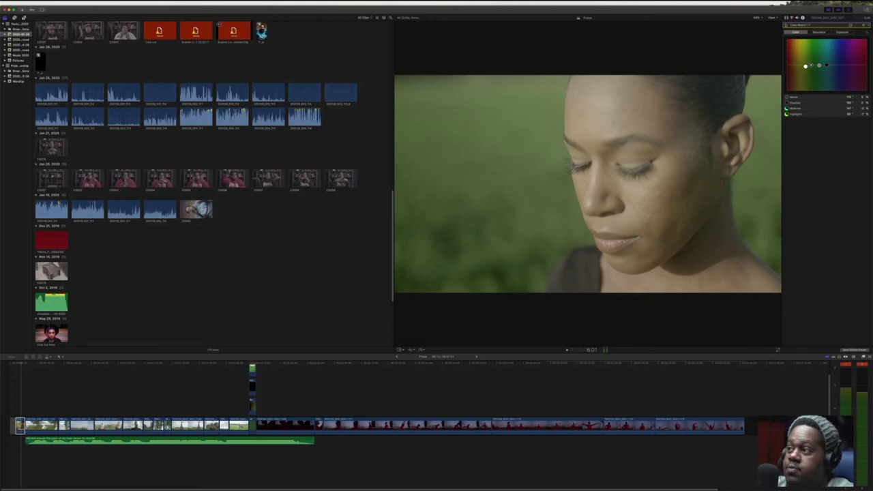
left_click(785, 24)
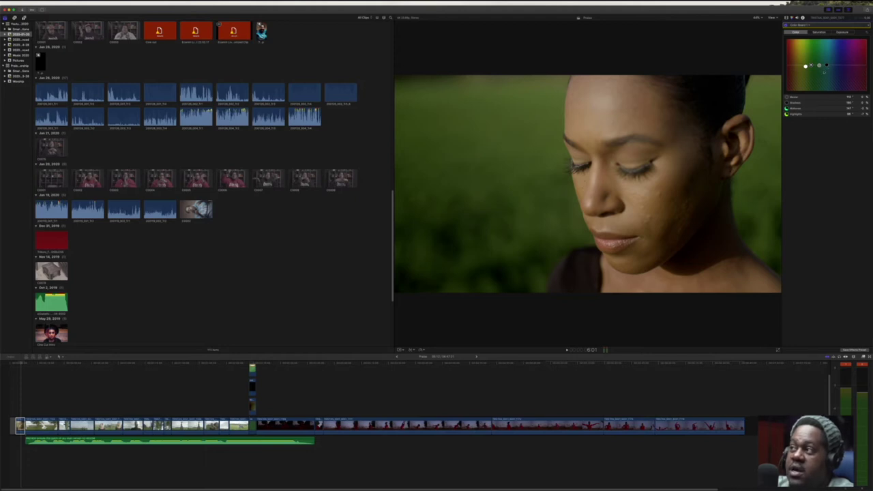
- Review the saturation and exposure adjustments in Color Board 1
left_click(823, 32)
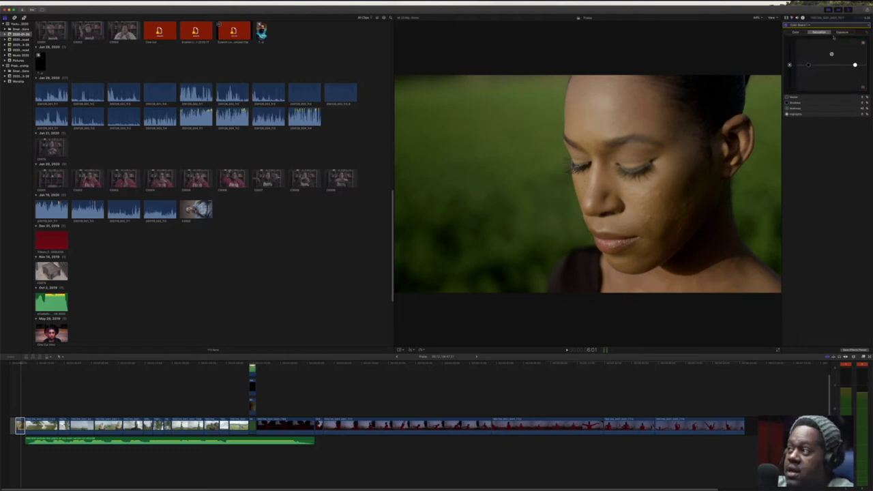
left_click(842, 32)
key("space")
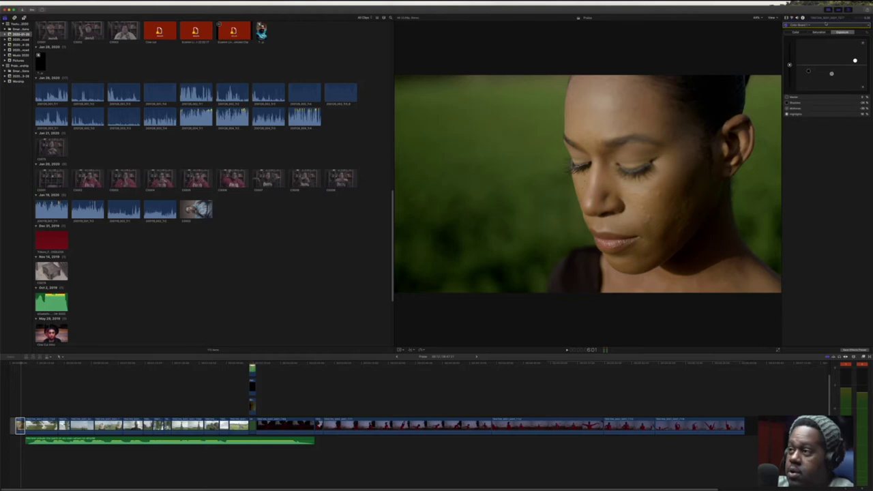
- Show the RGB parade video scopes beside the image and widen the viewer by narrowing the clip browser
key("super+7")
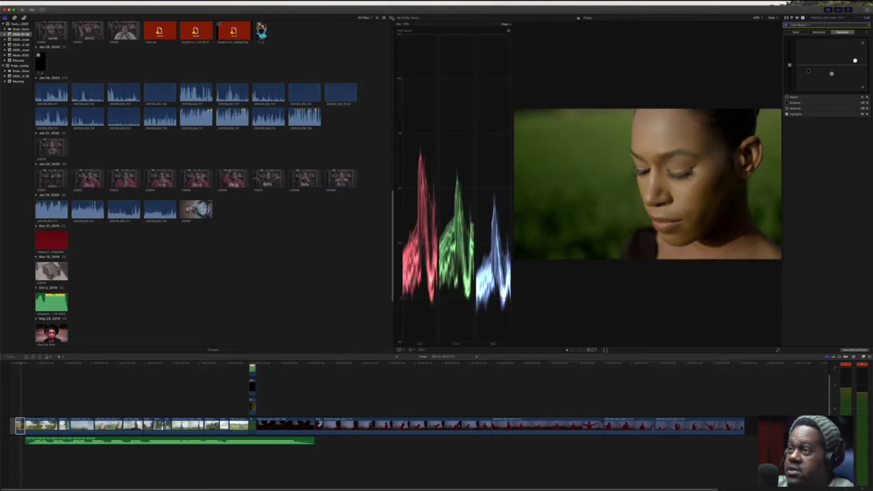
left_click_drag(393, 18, 235, 23)
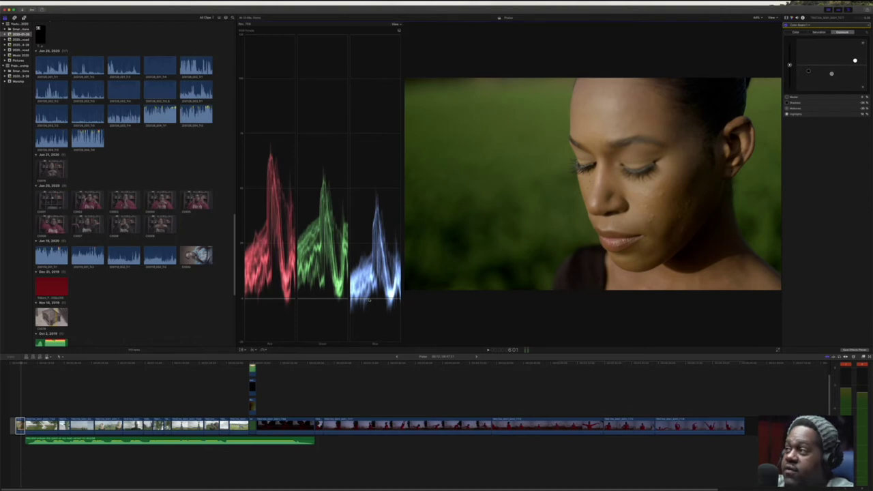
- Expand the first Custom LUT in the clip's effects, look through the available LUTs, and enable the effect, comparing it off and on
left_click(785, 18)
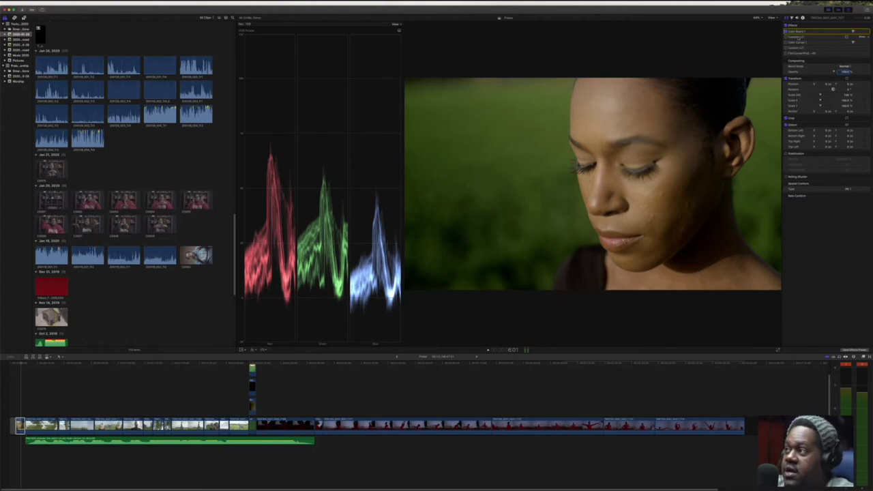
left_click(861, 37)
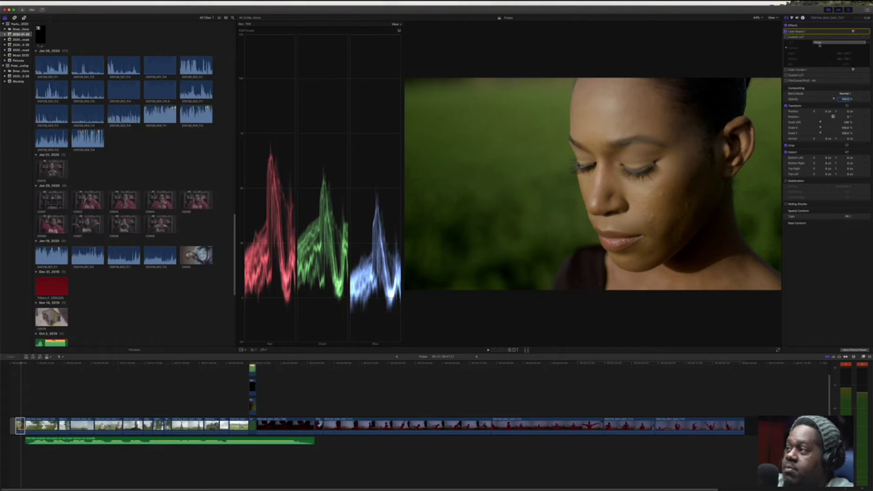
left_click(818, 43)
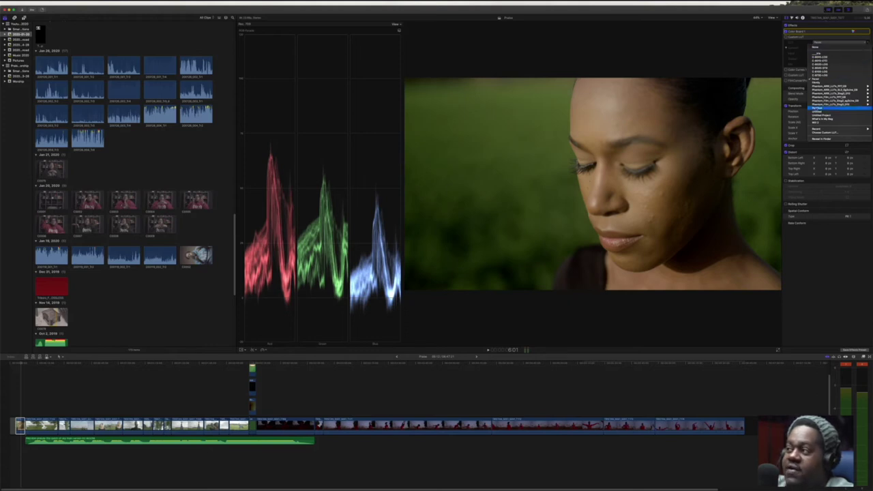
left_click(821, 35)
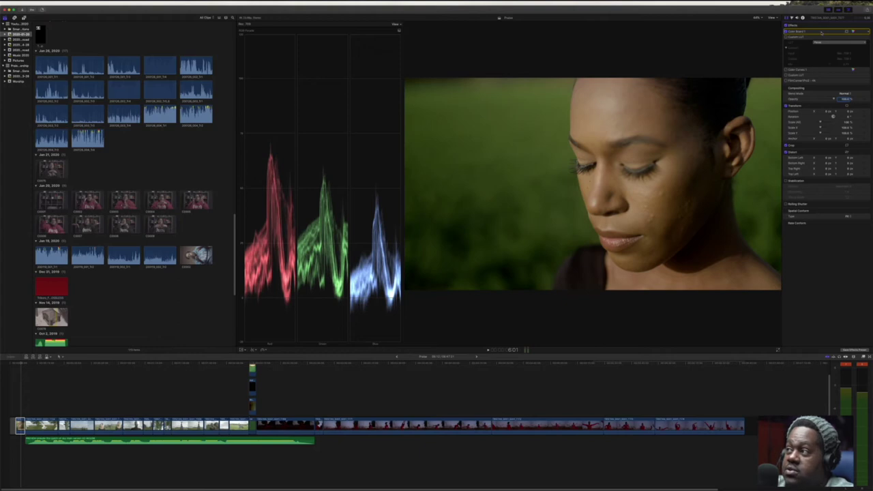
left_click(837, 42)
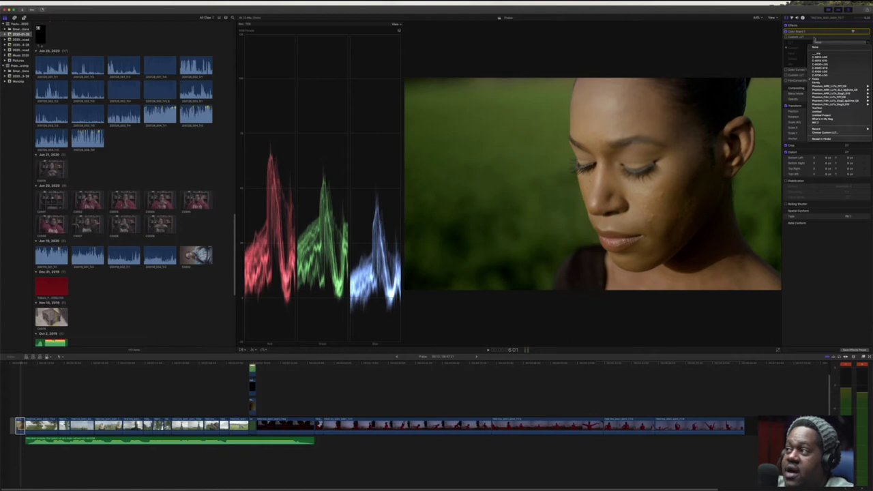
left_click(814, 38)
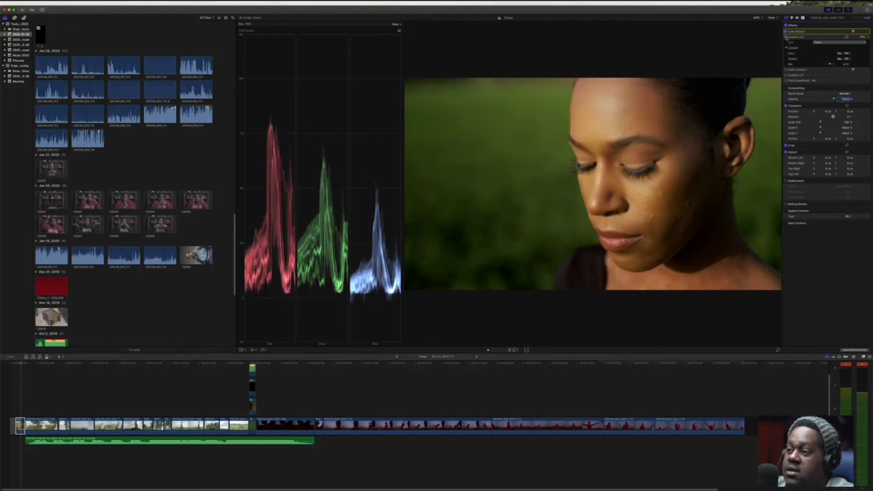
left_click(786, 32)
left_click(785, 32)
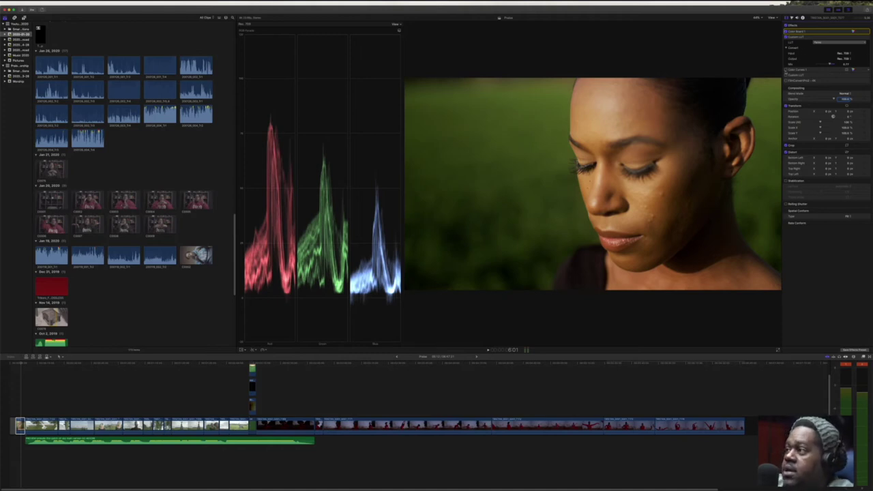
- Open the Color Curves 1 correction and enable it, comparing the image with the curves off and on
left_click(824, 71)
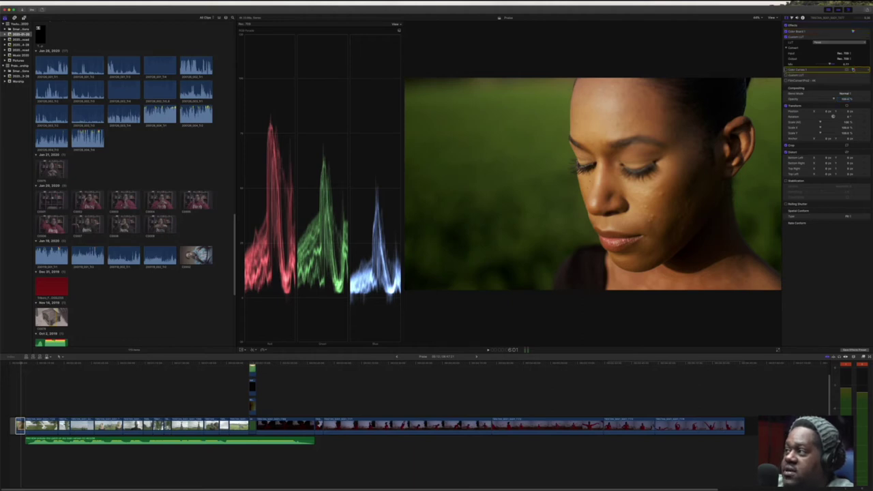
left_click(853, 69)
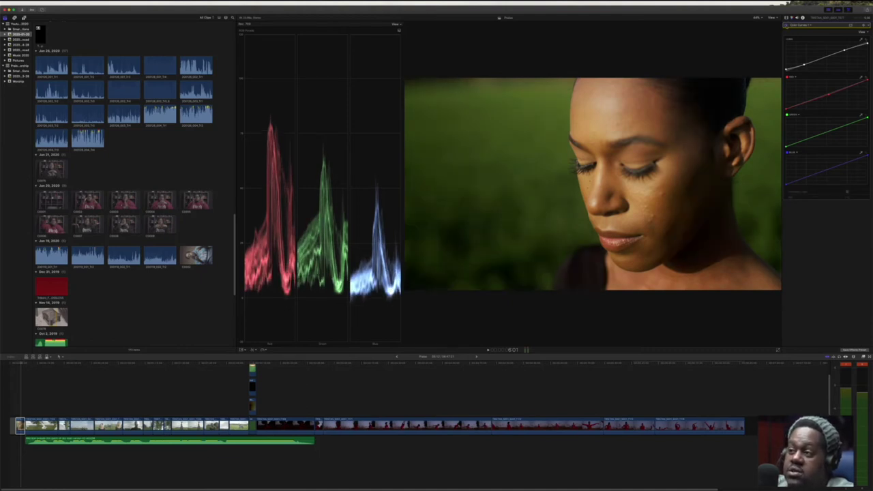
left_click(847, 192)
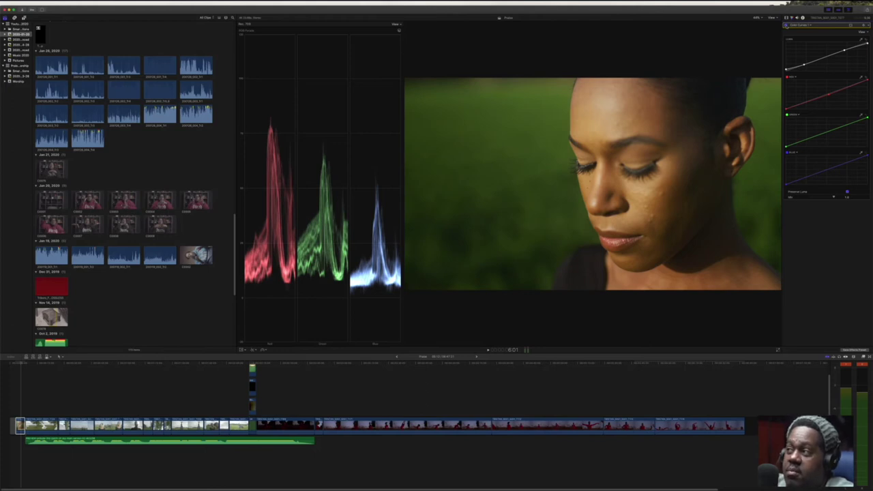
left_click(785, 25)
left_click(786, 25)
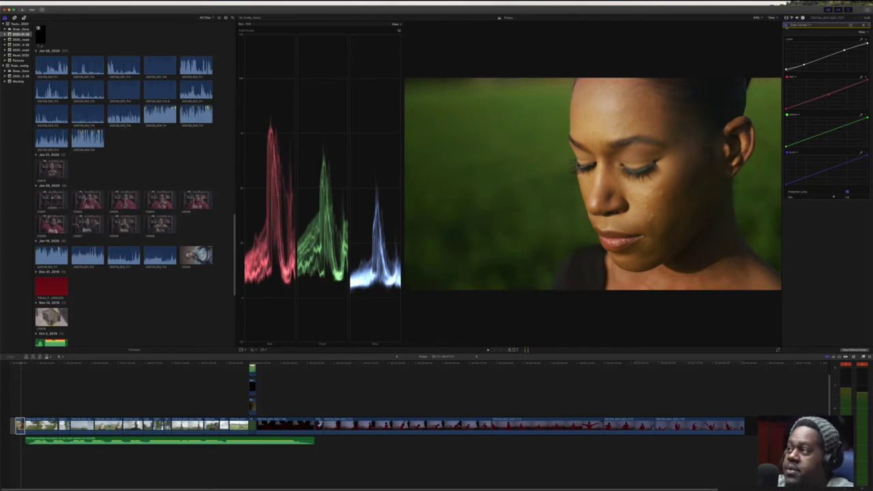
- Return to the effects list, collapse the first Custom LUT, and expand and enable the second Custom LUT
left_click(786, 19)
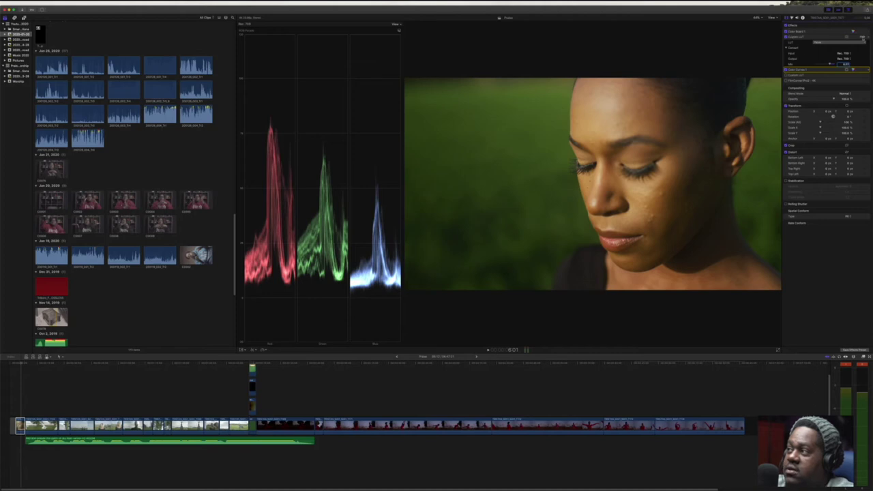
left_click(862, 38)
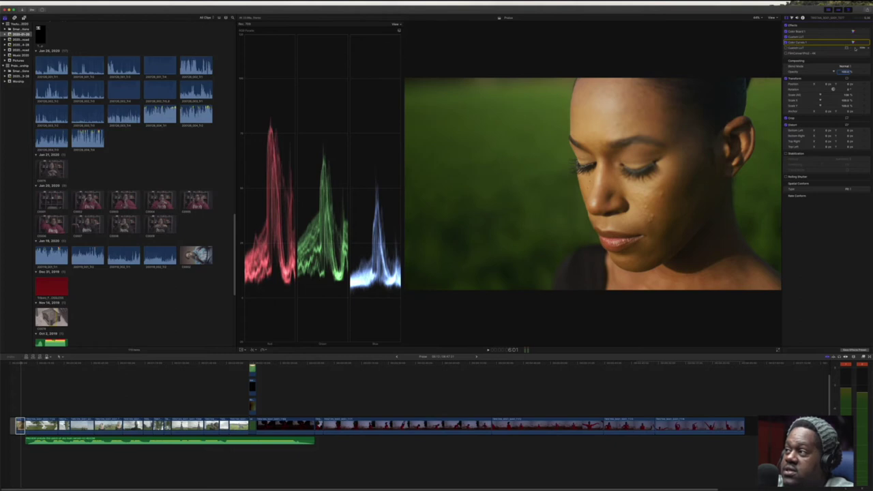
left_click(861, 48)
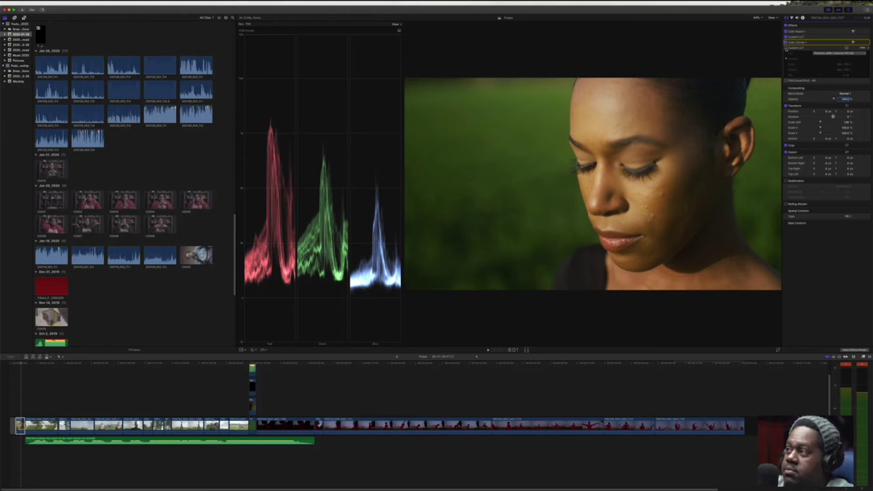
left_click(786, 48)
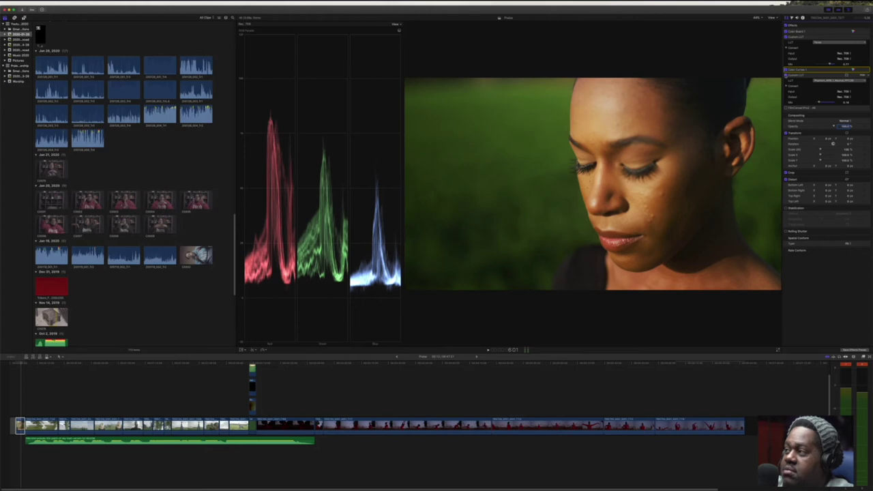
- Compare the clip with the second Custom LUT off and on repeatedly, leaving it enabled, and try adjusting its mix amount
left_click(788, 76)
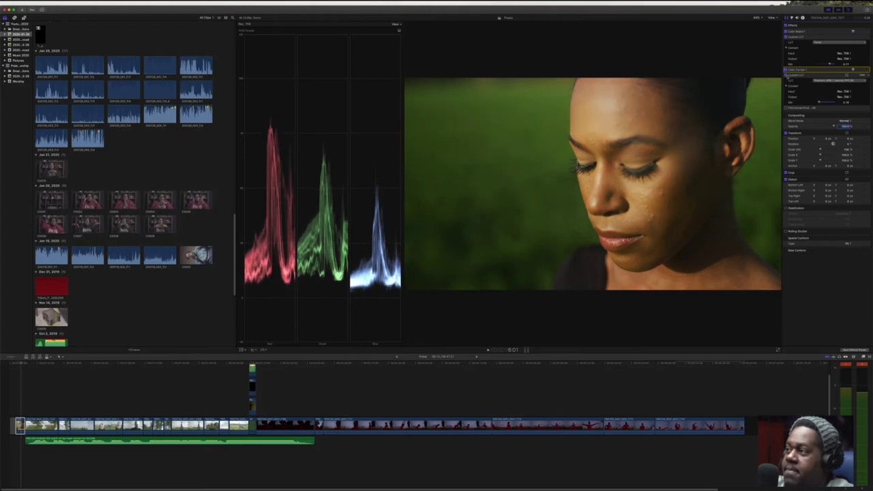
left_click(785, 70)
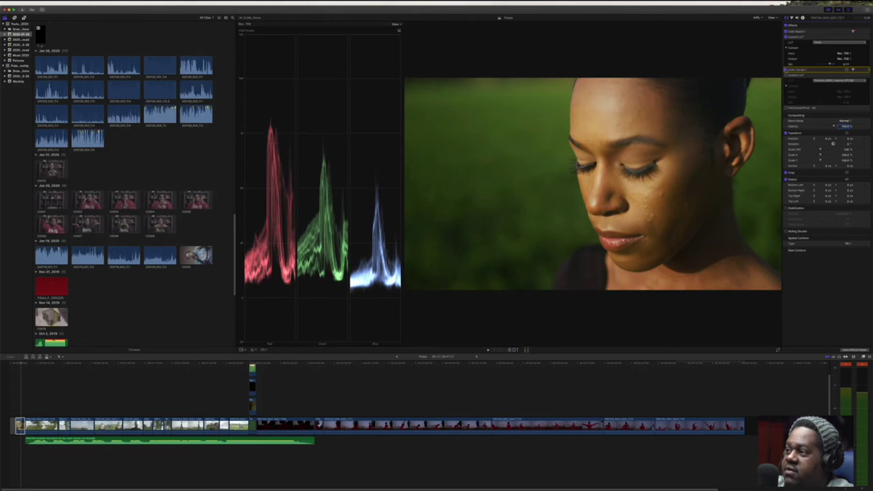
left_click(785, 71)
left_click(785, 70)
left_click(785, 70)
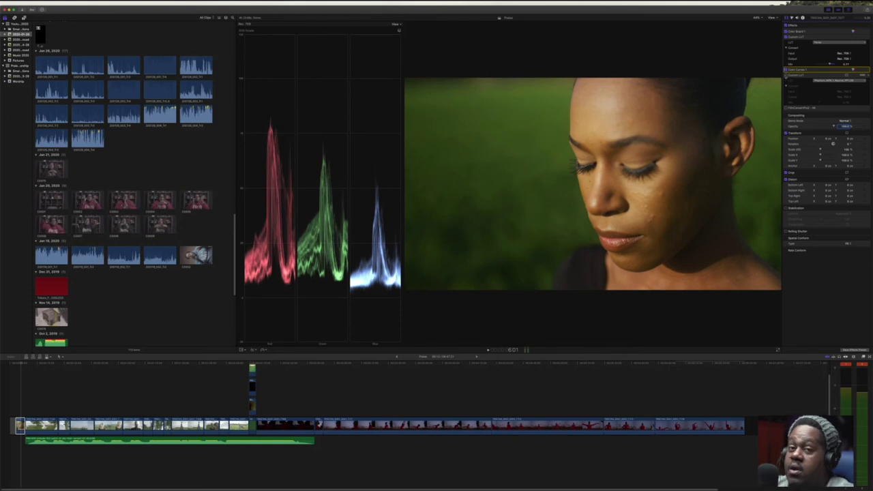
left_click(785, 70)
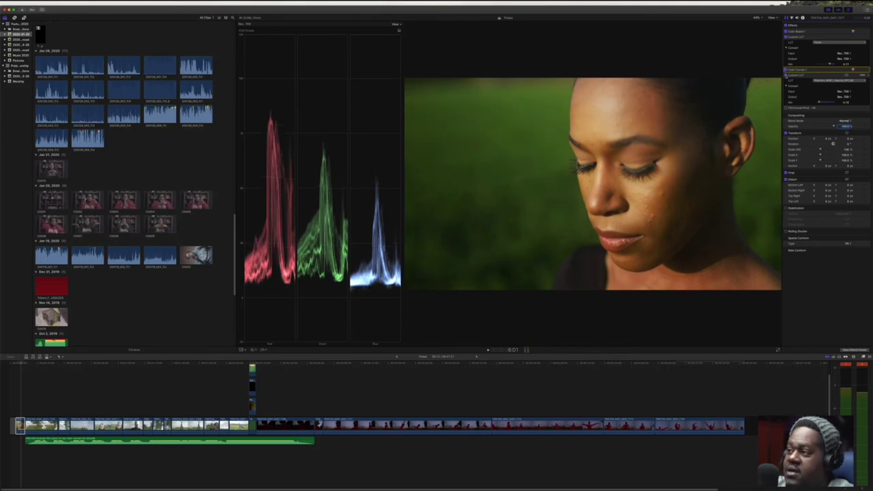
left_click(786, 71)
left_click(786, 70)
left_click(785, 70)
left_click(785, 70)
left_click(786, 70)
left_click(786, 70)
left_click(785, 70)
left_click(785, 70)
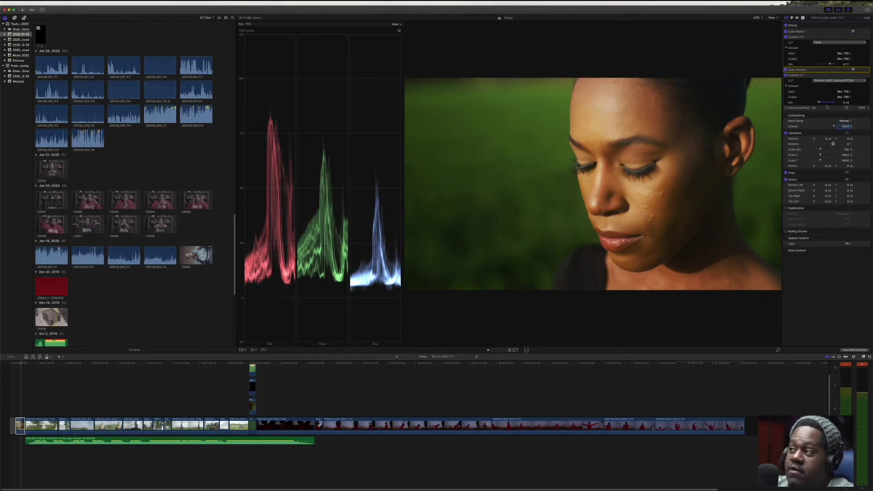
mouse_move(829, 101)
left_mouse_down()
mouse_move(837, 103)
mouse_move(819, 103)
left_mouse_up()
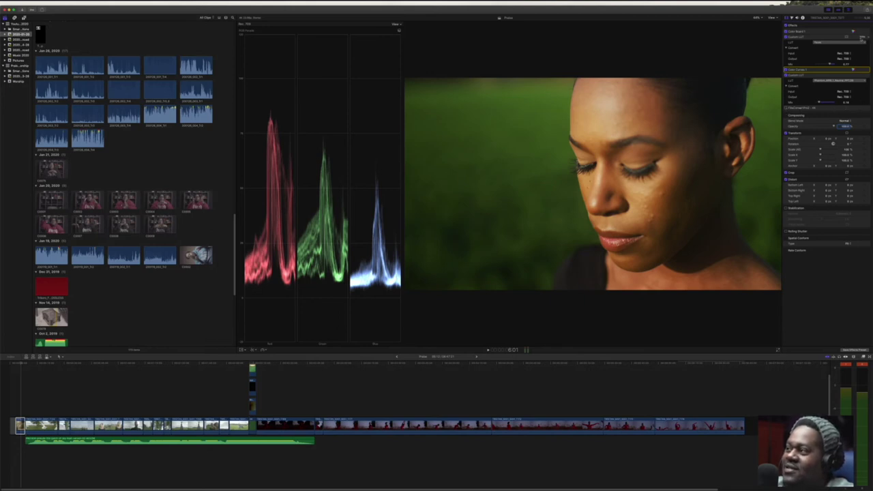
- Collapse both Custom LUT effects and expand the FilmConvert Pro settings
left_click(862, 37)
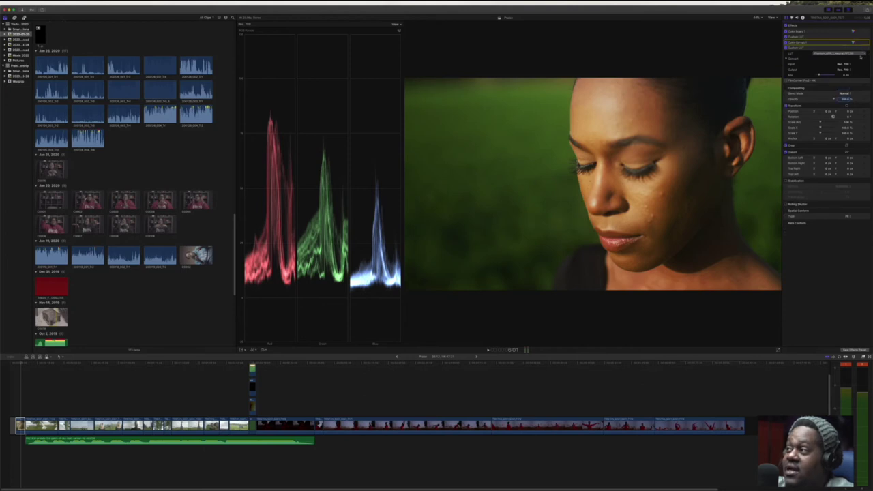
left_click(861, 48)
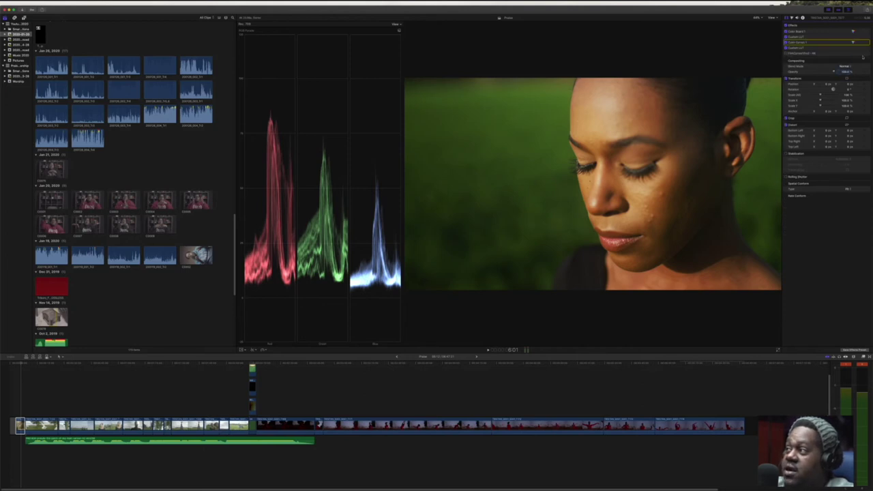
left_click(861, 53)
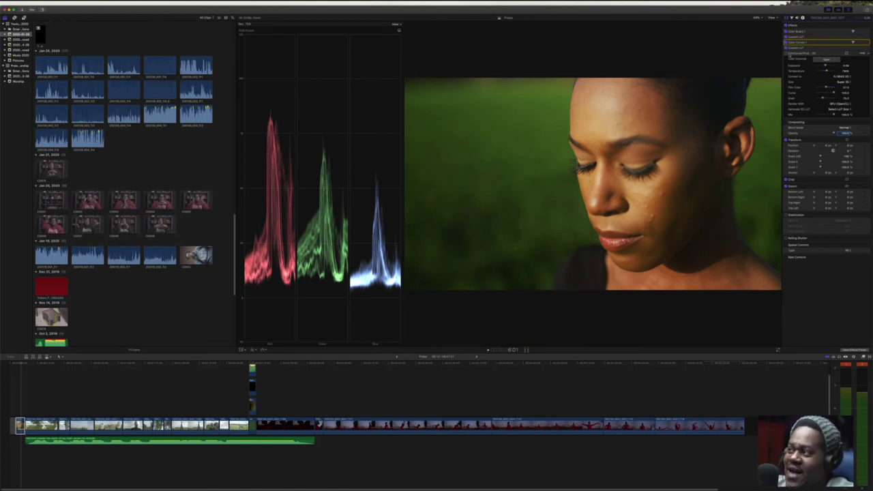
- Enable the FilmConvert Pro effect on the close-up, compare it off and on, and inspect the image at 100% size
left_click(786, 53)
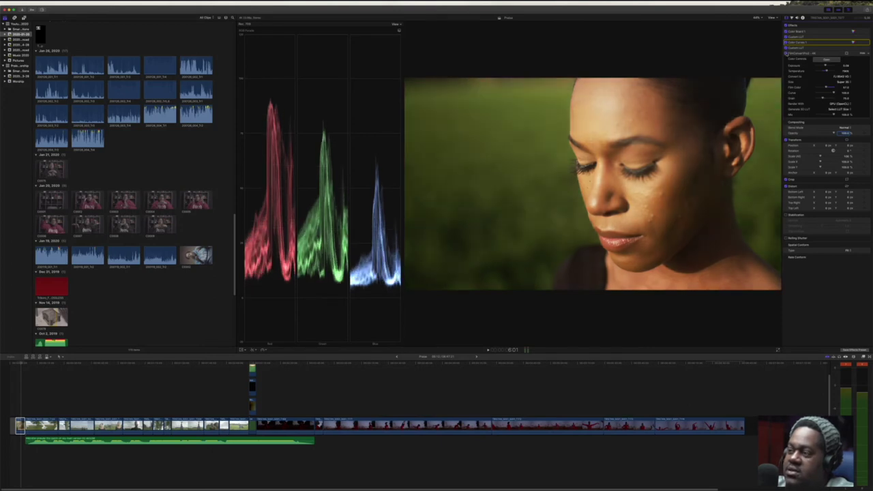
left_click(786, 53)
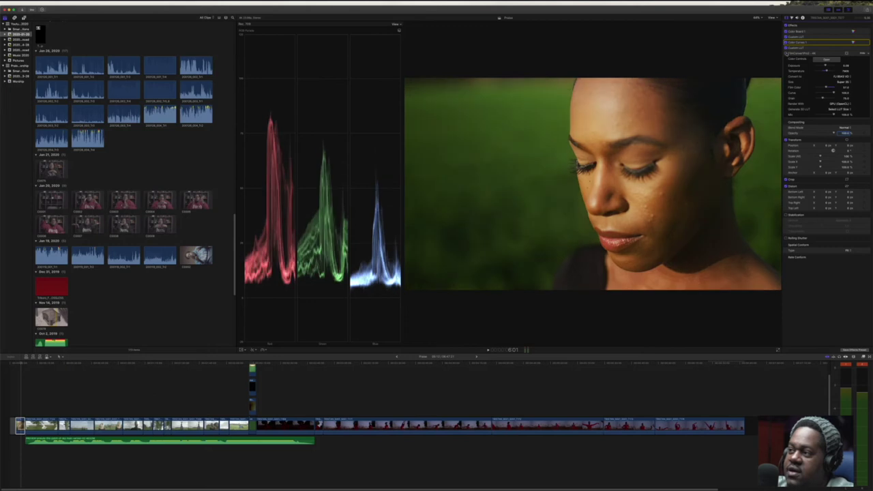
left_click(786, 53)
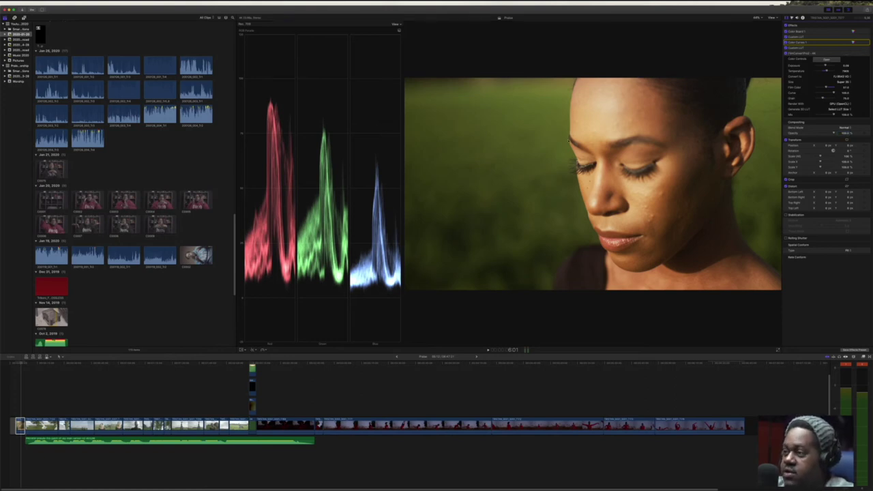
key("super+equal")
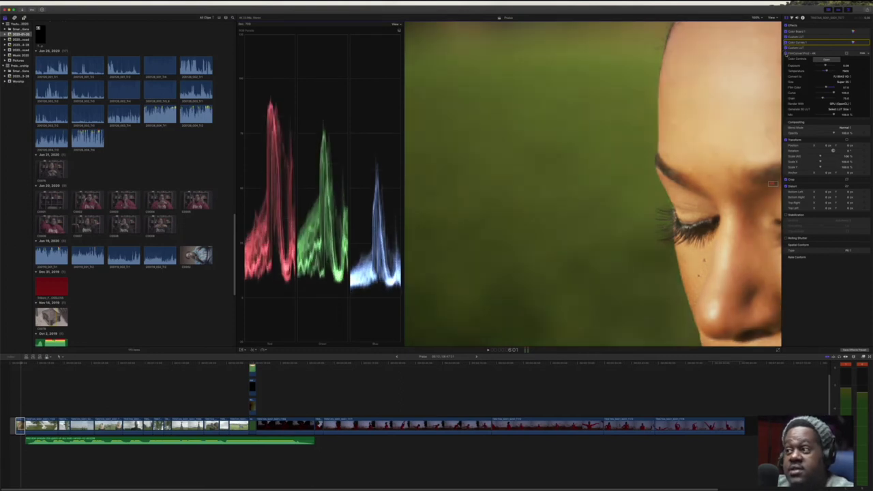
- Select the wide clip of the two women under the cloudy sky and show its list of effects
left_click(81, 425)
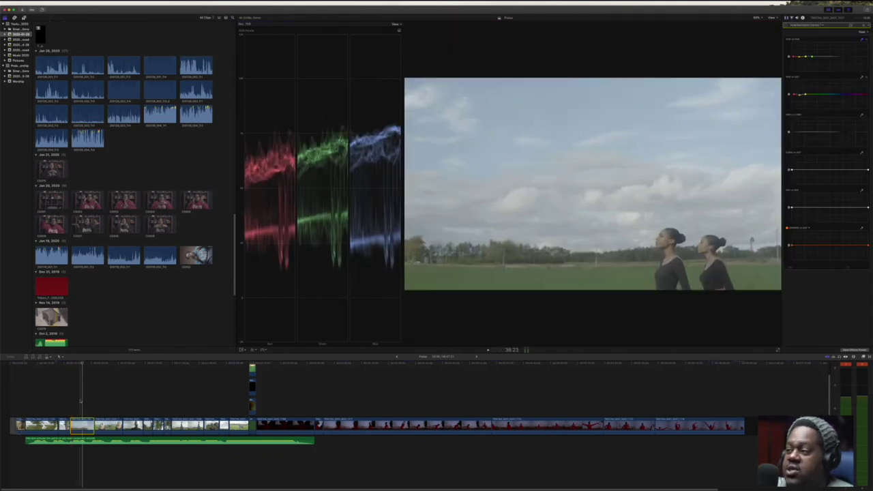
key("space")
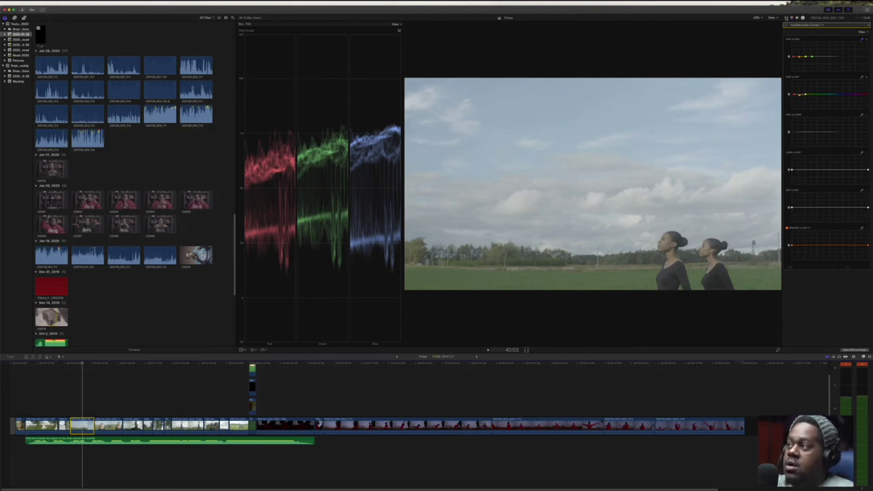
left_click(786, 18)
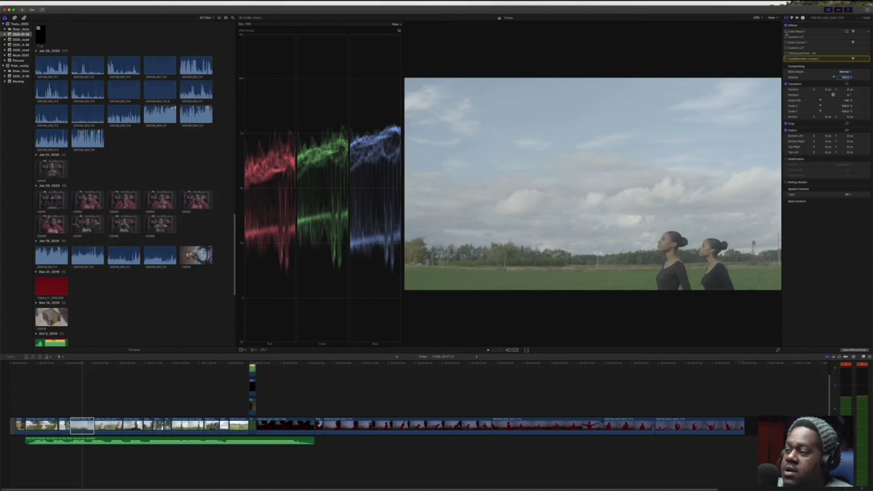
- Enable Color Board 1, the first Custom LUT and Color Curves 1 on the wide sky clip, and review its curves
left_click(785, 32)
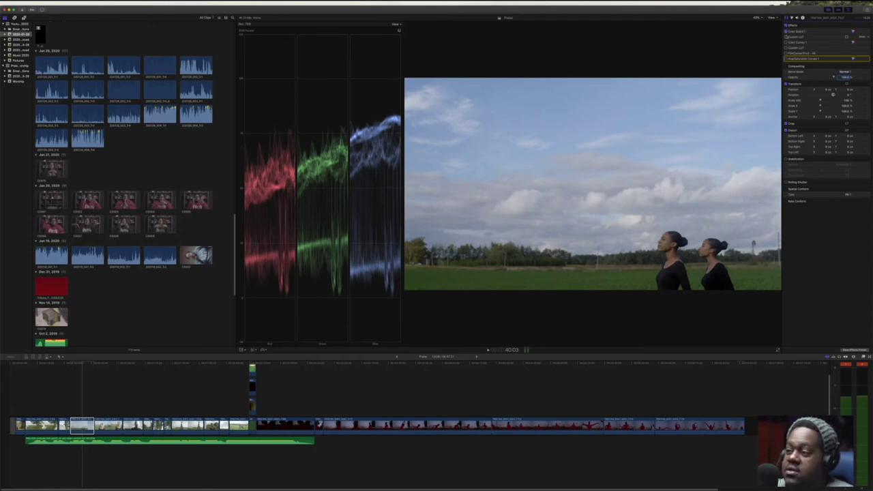
left_click(786, 37)
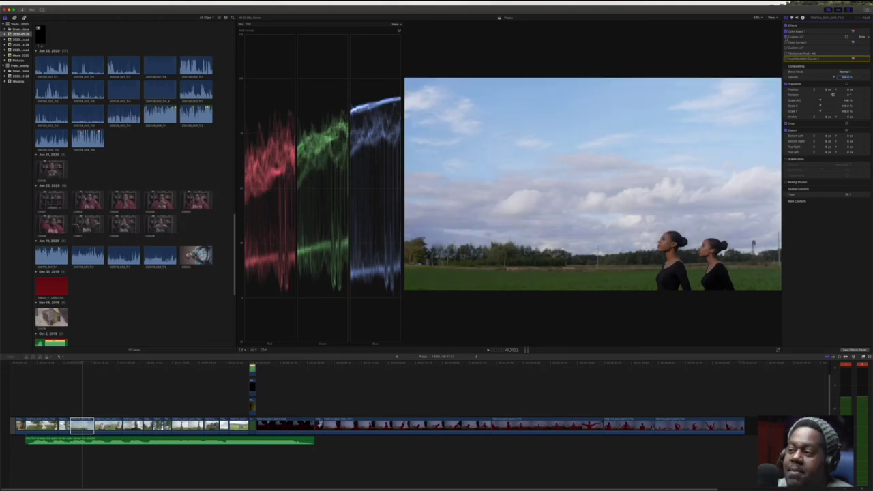
left_click(786, 42)
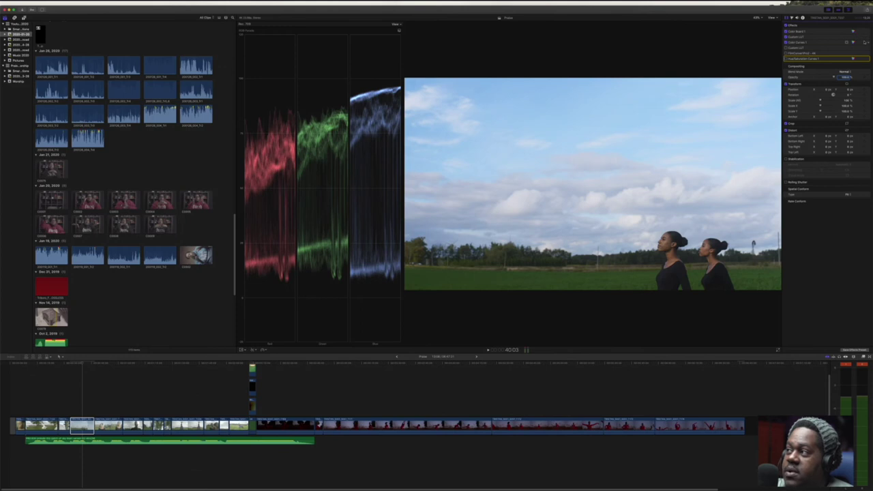
left_click(854, 41)
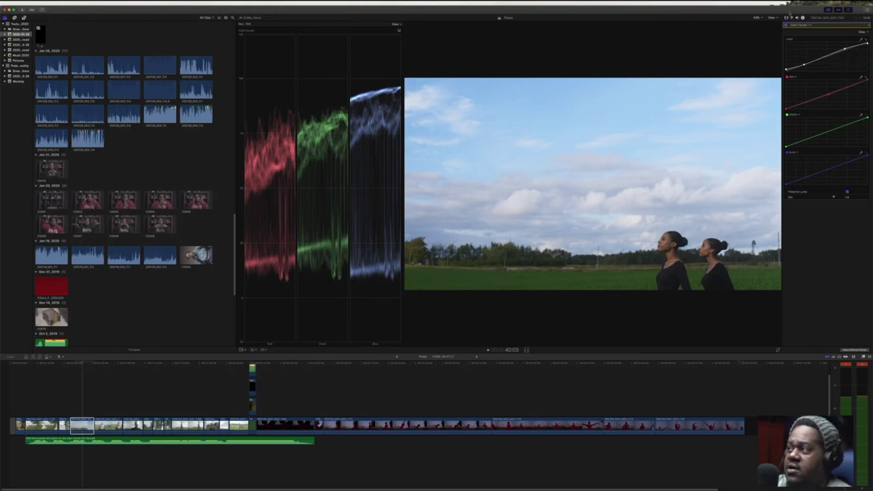
key("super+6")
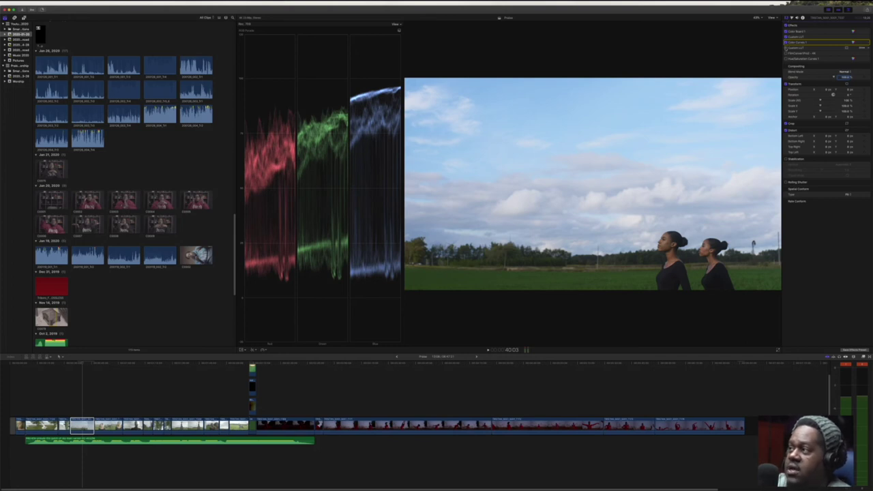
- Enable the second Custom LUT and FilmConvert Pro on the wide sky clip, comparing the LUT off and on
left_click(785, 47)
left_click(785, 47)
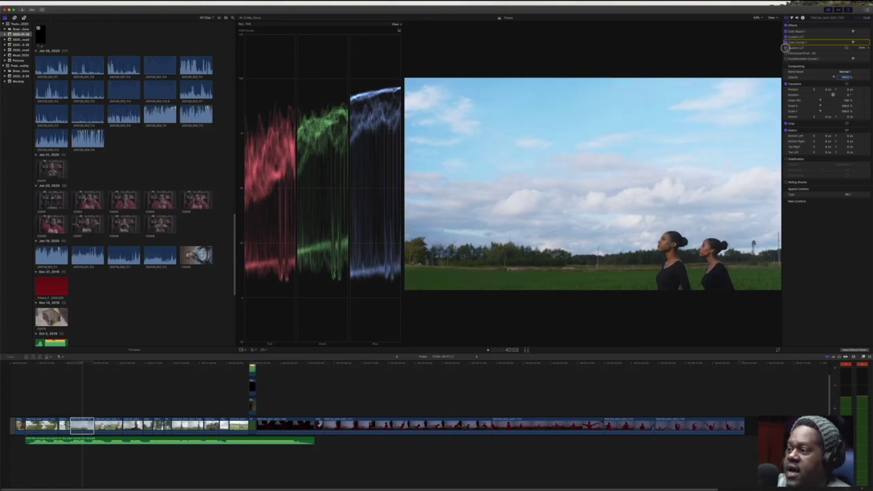
left_click(785, 47)
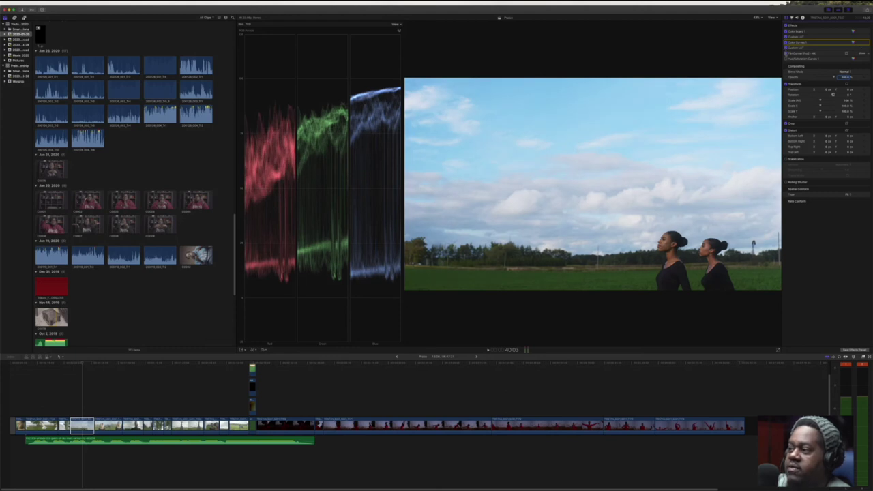
left_click(785, 48)
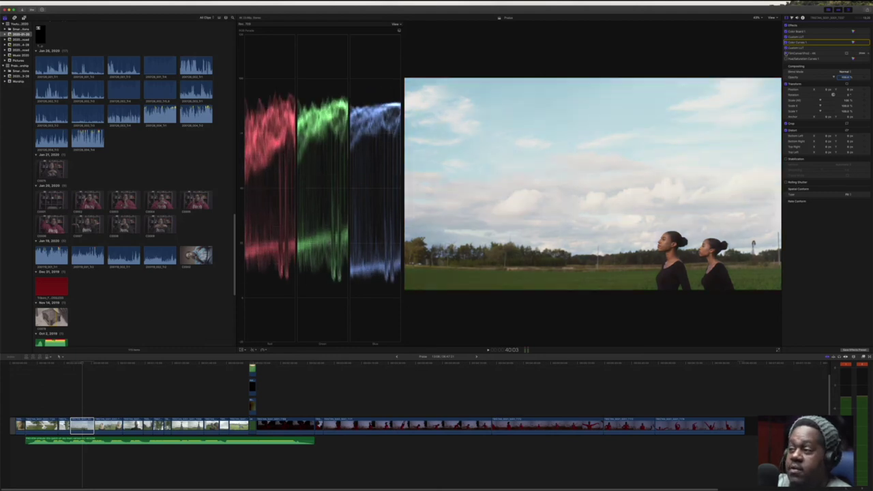
left_click(784, 49)
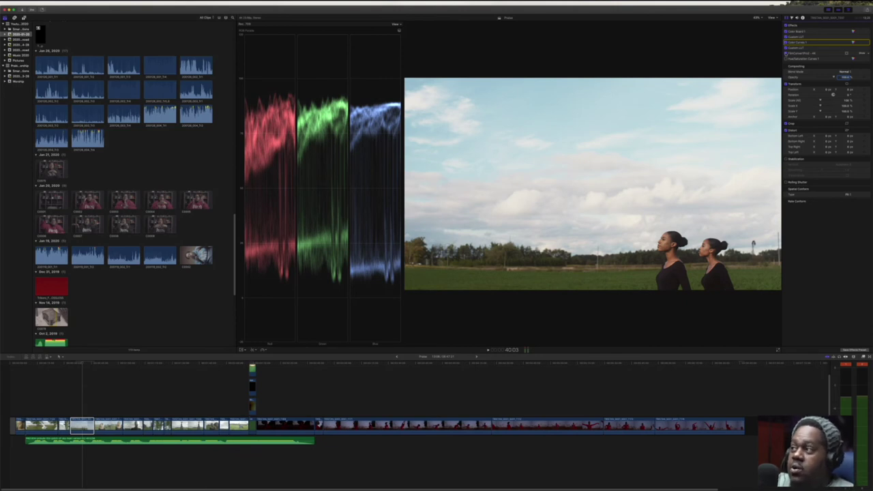
left_click(786, 53)
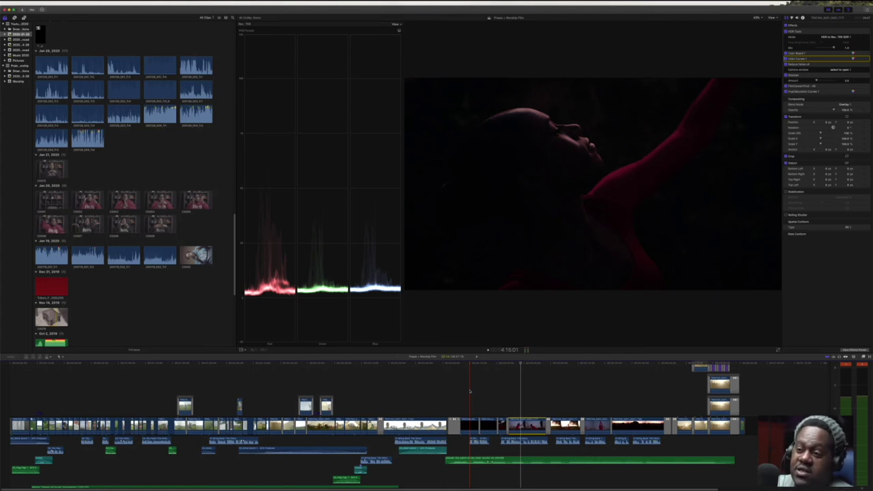
- In the Praise + Worship Film timeline, go to the backlit dancer with the golden cloth and select that clip
left_click(469, 390)
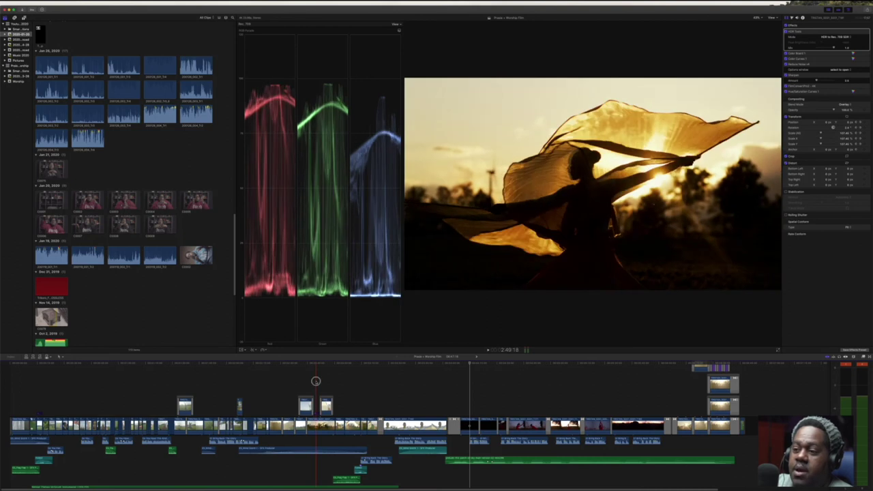
left_click(316, 380)
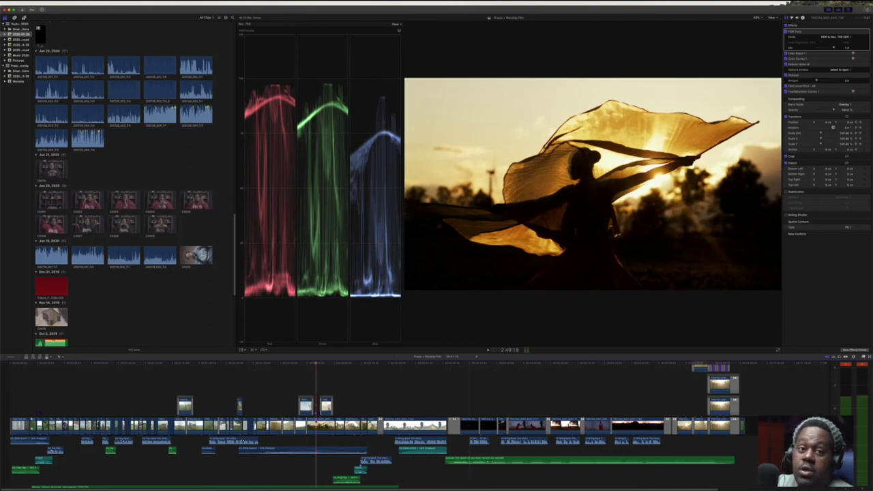
left_click(321, 426)
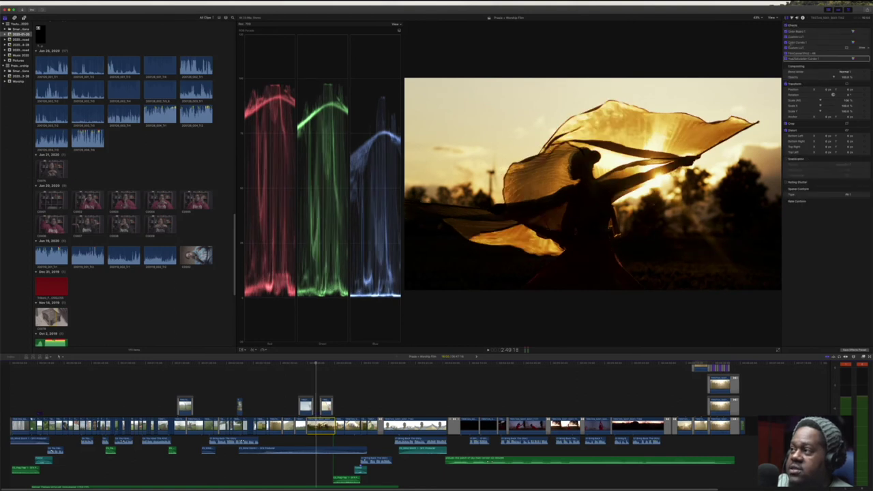
- Disable the dancer clip's color effects, from FilmConvert Pro back through the LUTs and curves to Color Board 1
left_click(786, 52)
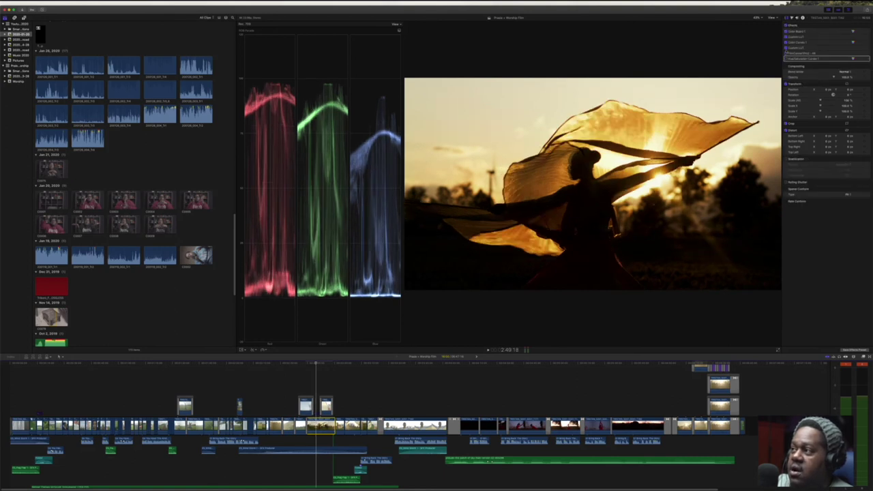
left_click(785, 41)
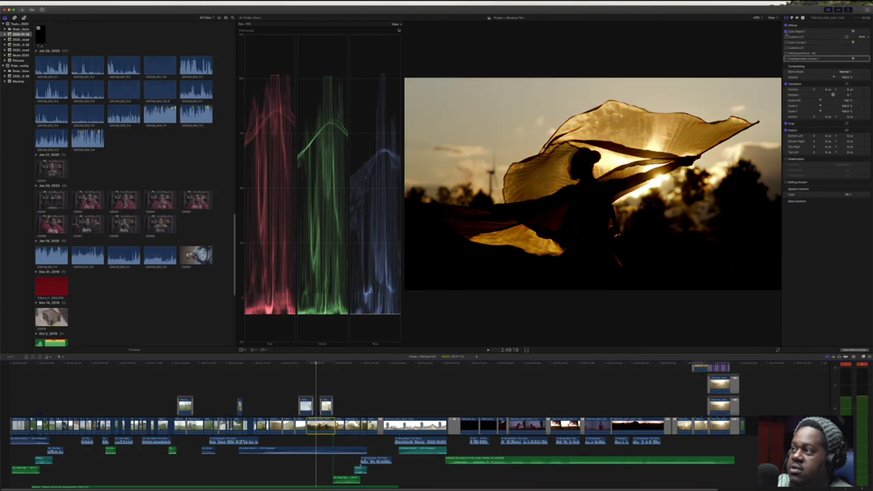
left_click(786, 30)
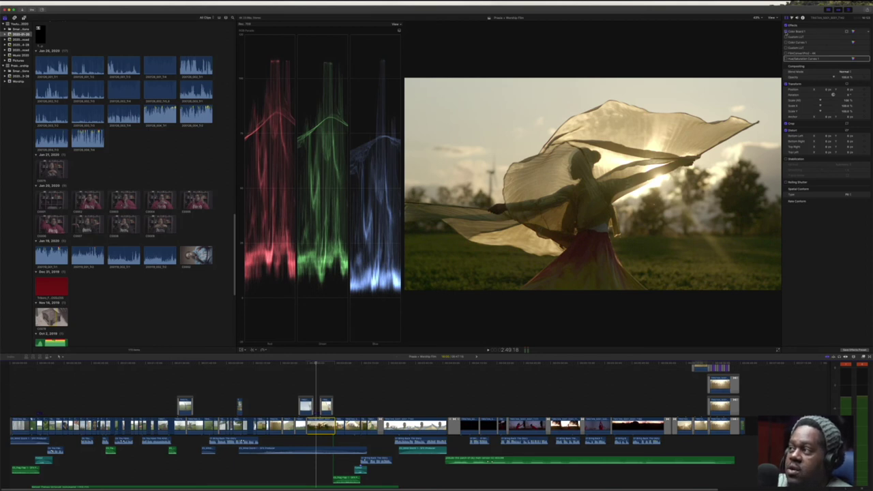
- Re-enable the dancer clip's Color Board 1 and first Custom LUT, and review the color board's exposure and saturation settings
left_click(786, 32)
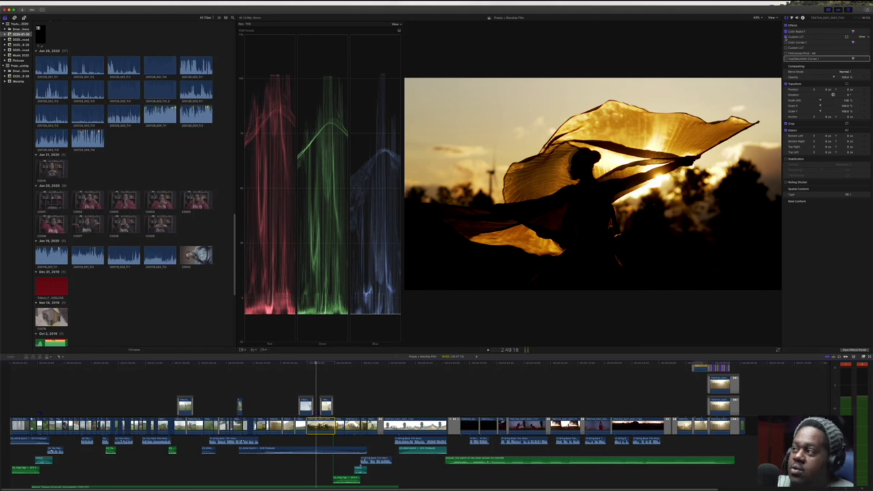
left_click(863, 37)
left_click(853, 31)
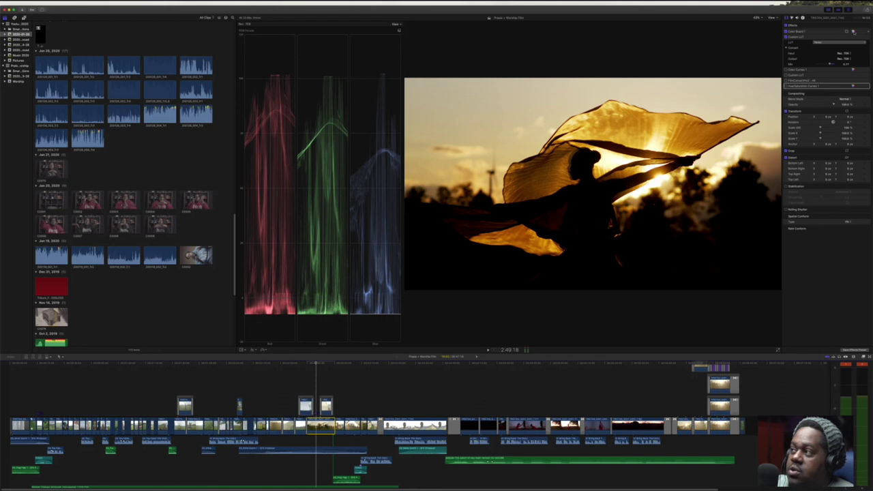
left_click(842, 32)
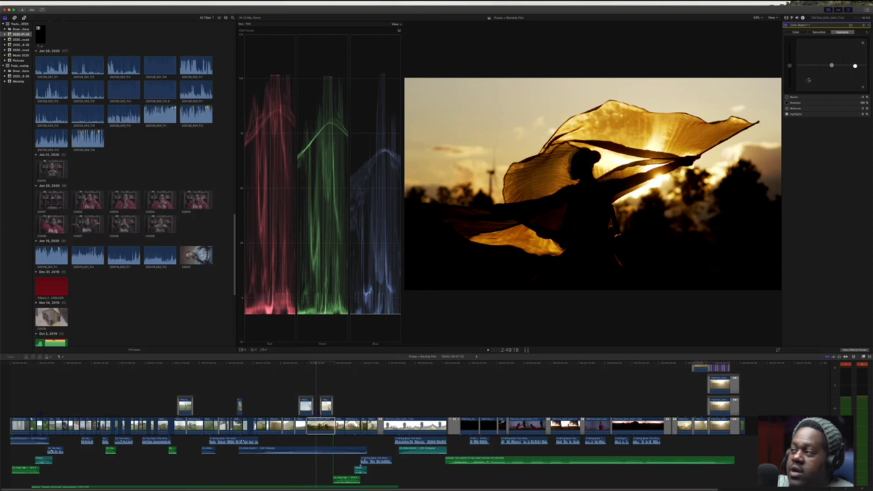
left_click(822, 33)
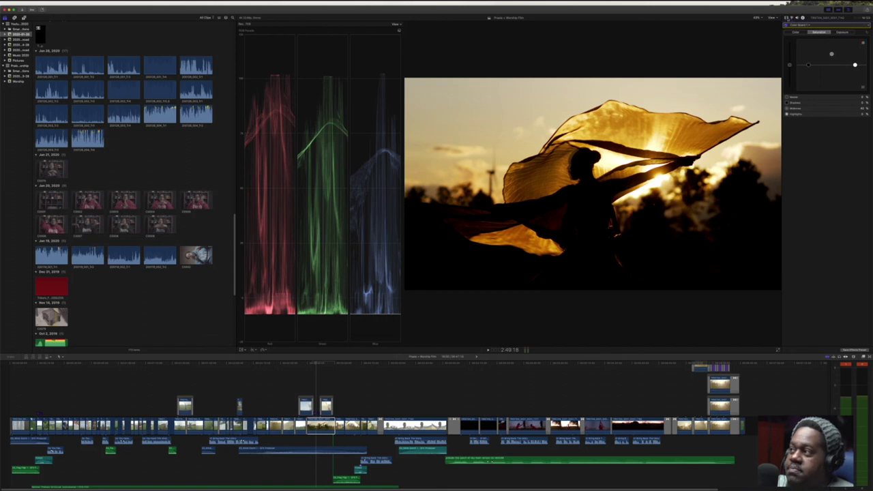
left_click(795, 18)
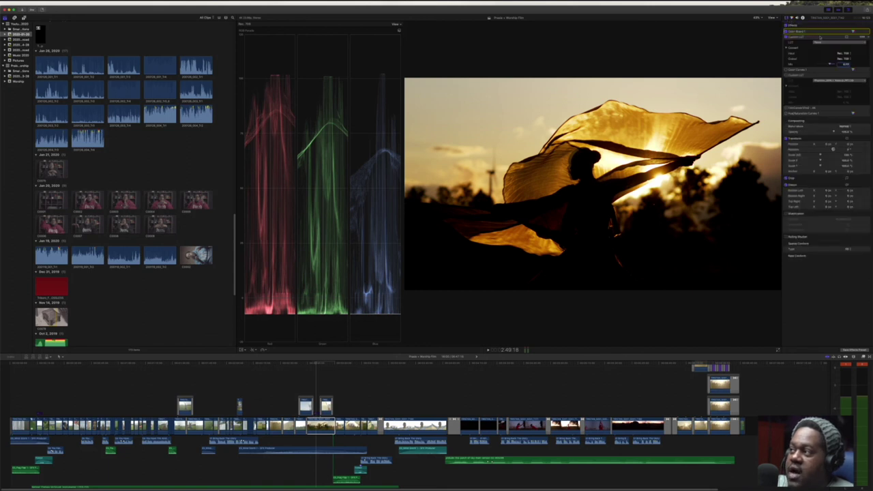
left_click(834, 38)
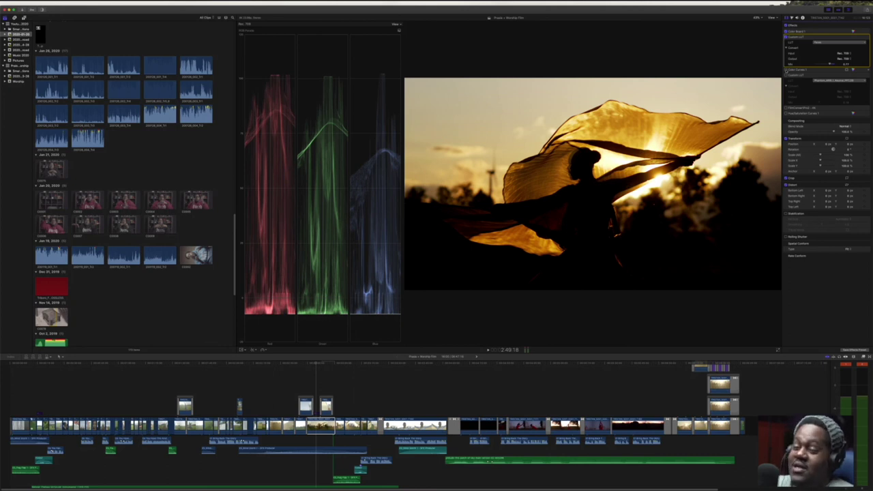
- Enable Color Curves 1 on the dancer clip, comparing the image with the curves off and on repeatedly
left_click(786, 69)
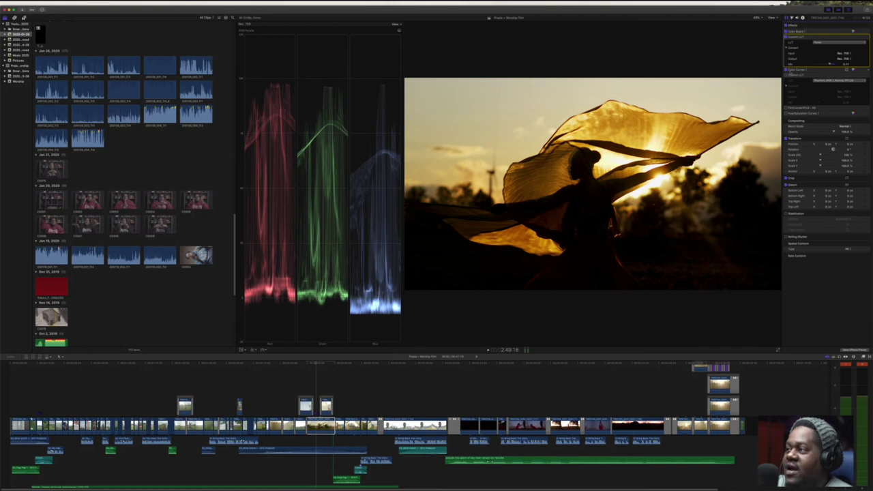
left_click(785, 69)
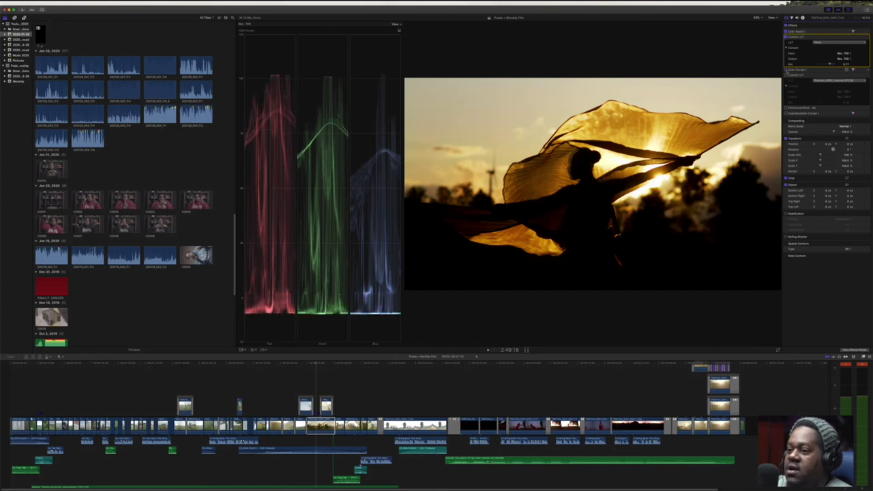
left_click(785, 70)
left_click(785, 69)
left_click(786, 70)
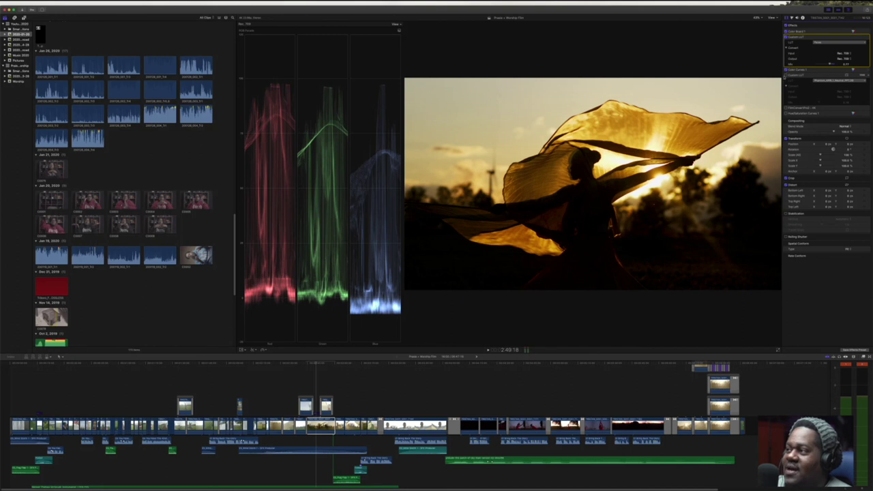
- Enable the dancer clip's second Custom LUT and FilmConvert Pro, comparing the image with FilmConvert off and on repeatedly
left_click(785, 75)
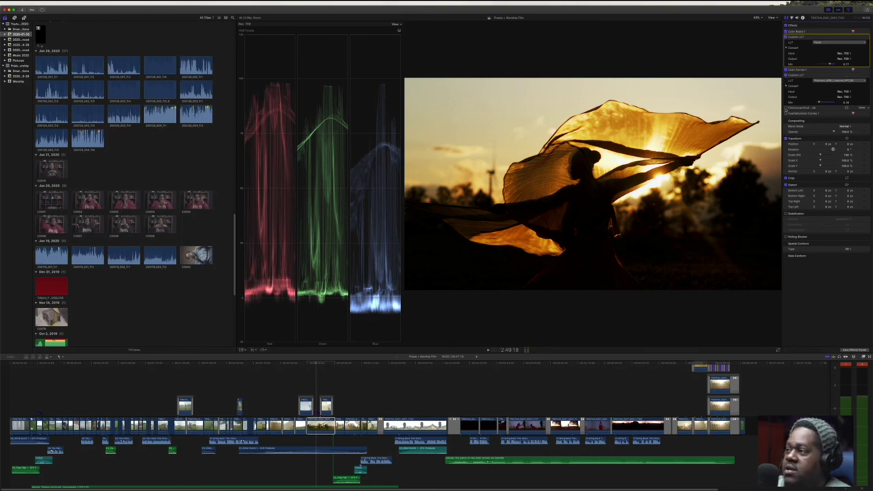
left_click(785, 109)
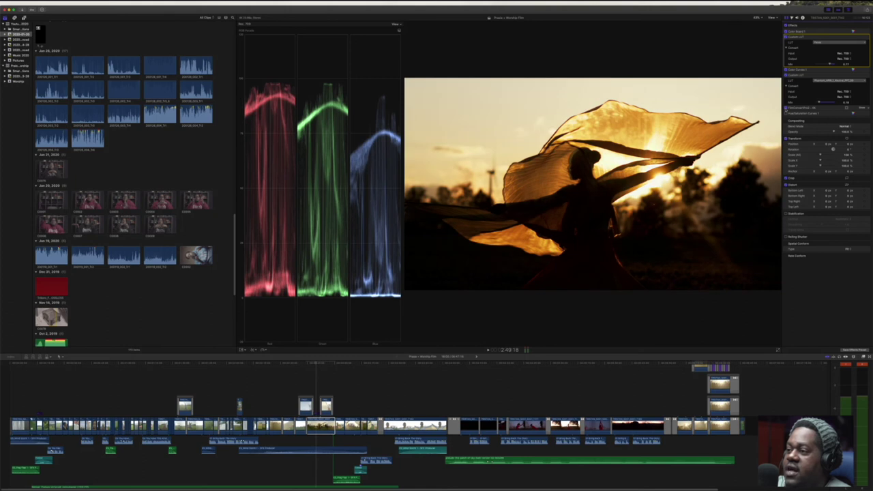
left_click(785, 109)
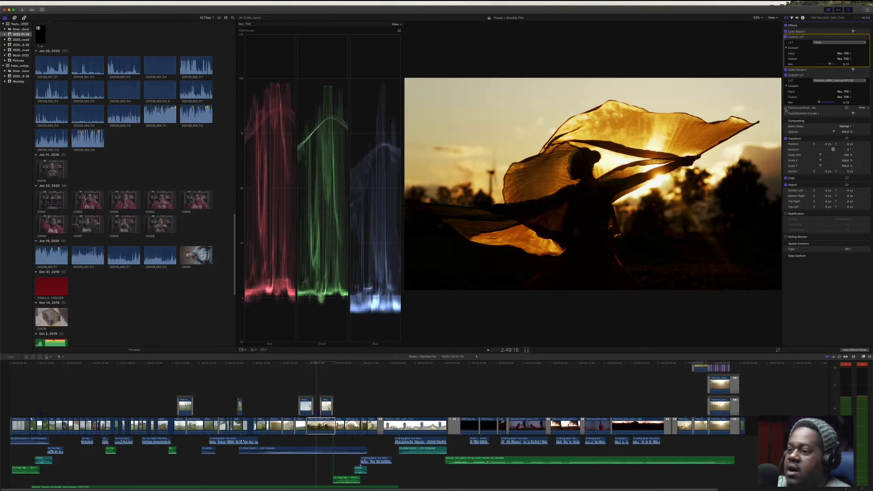
left_click(785, 109)
left_click(786, 109)
left_click(786, 109)
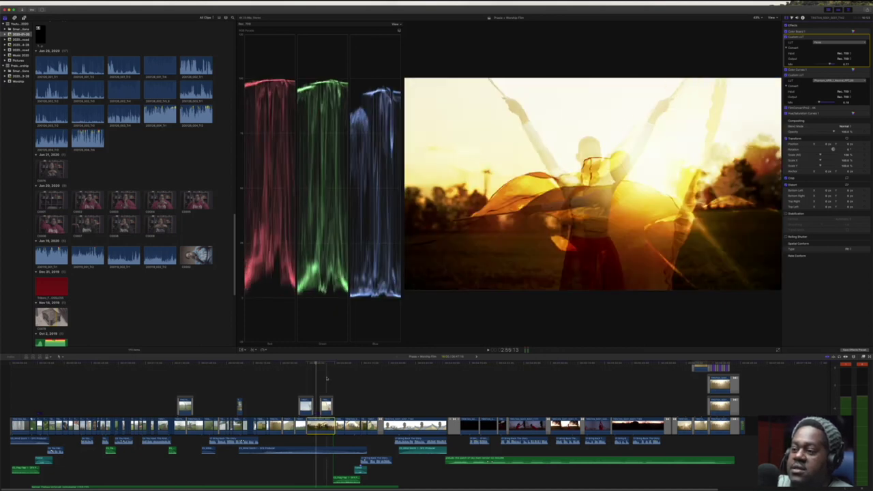
- Disable the connected Overlay-blended clip above the end of the dancer clip, and play the underlying footage forward and in reverse
left_click(326, 378)
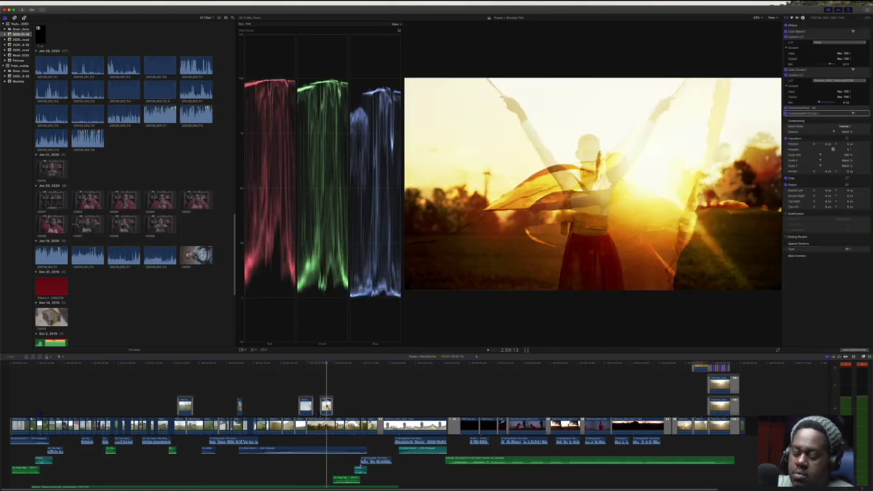
key("v")
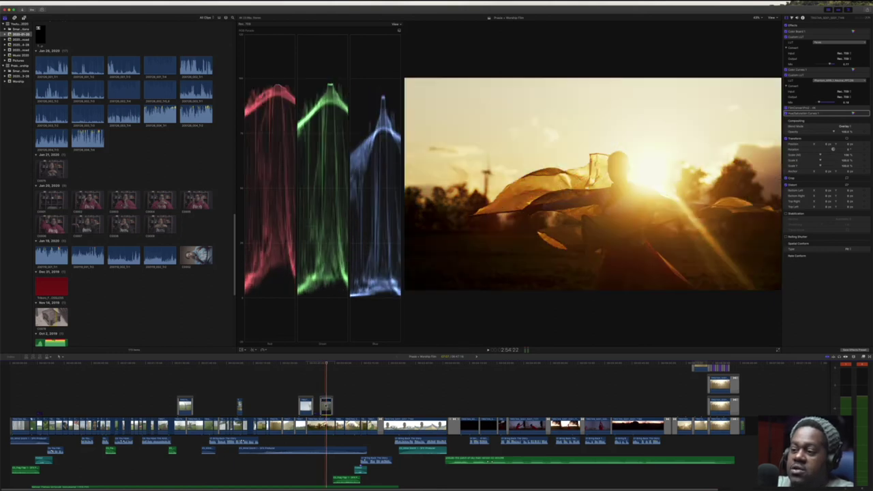
key("space")
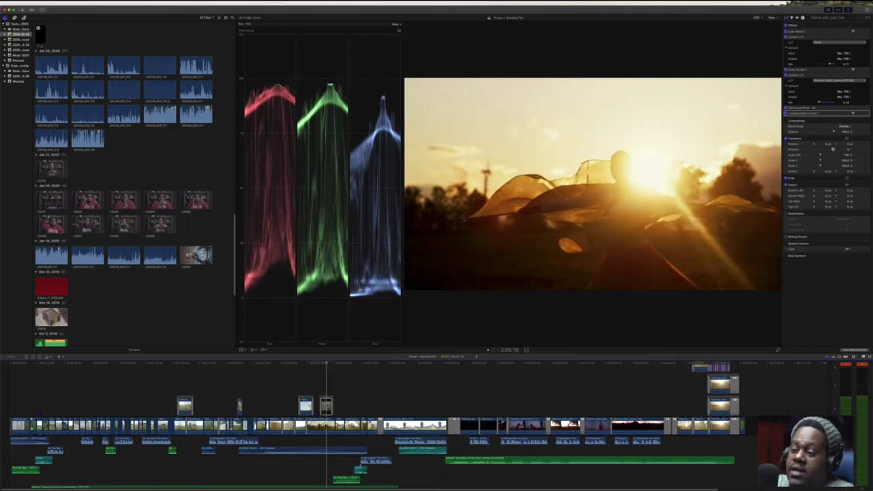
key("j")
key("j")
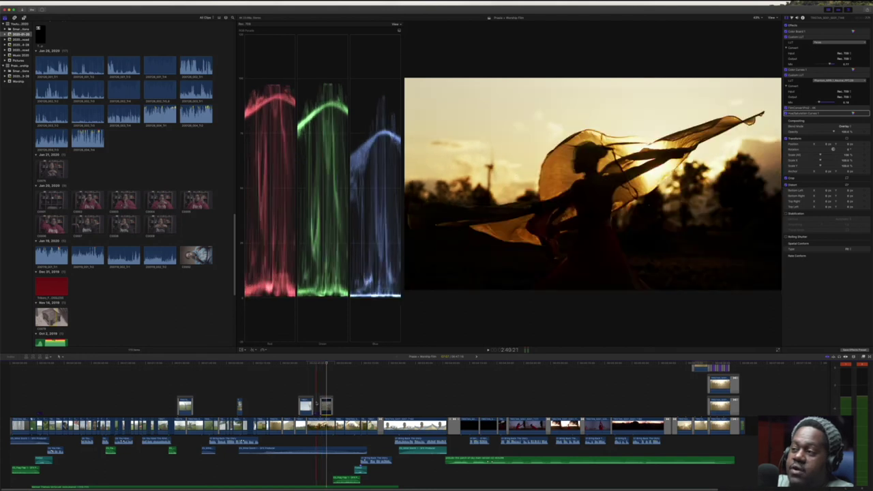